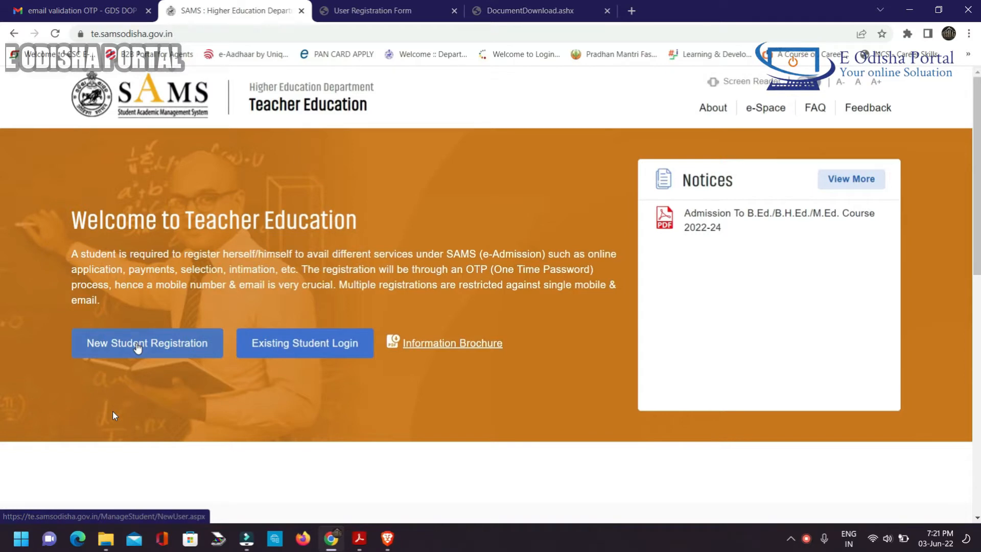
Step: Start a new student registration and close the duplicate registration form tab
left_click(137, 347)
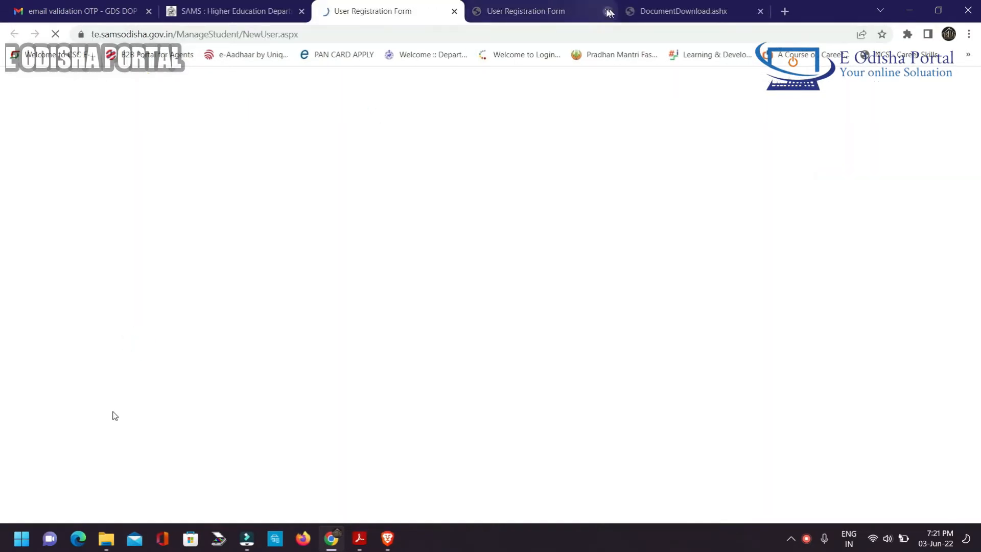
left_click(607, 10)
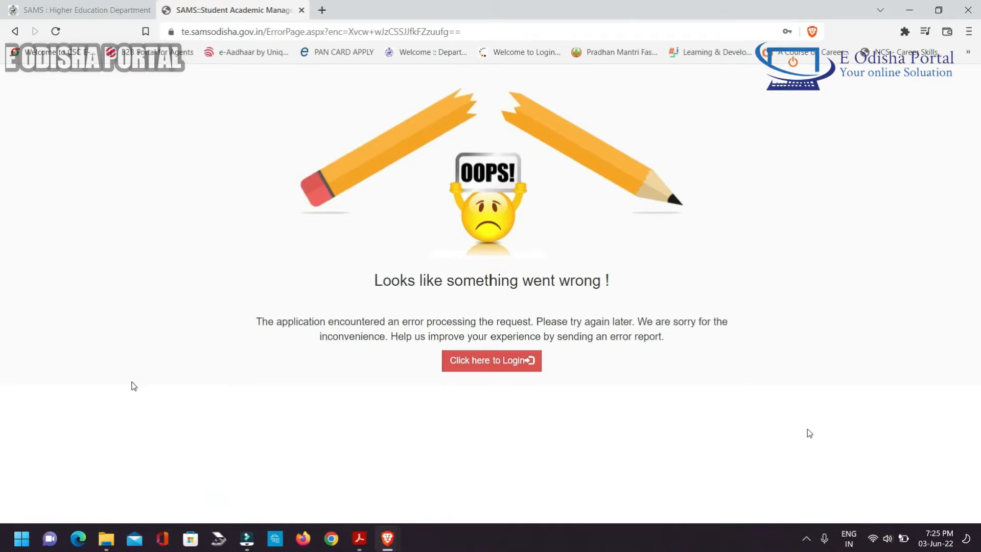
Step: Go back from the error page to the student login page
left_click(489, 363)
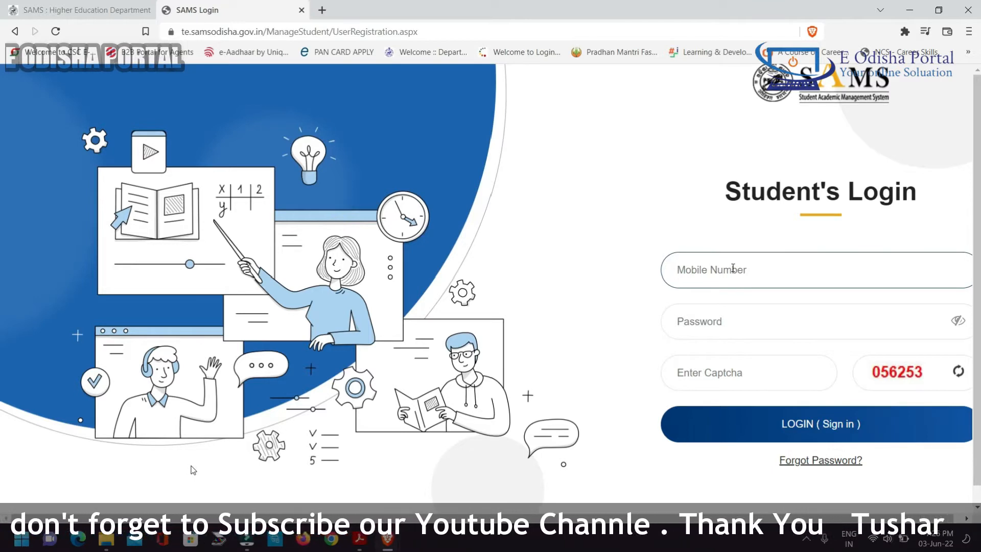
mouse_move(153, 540)
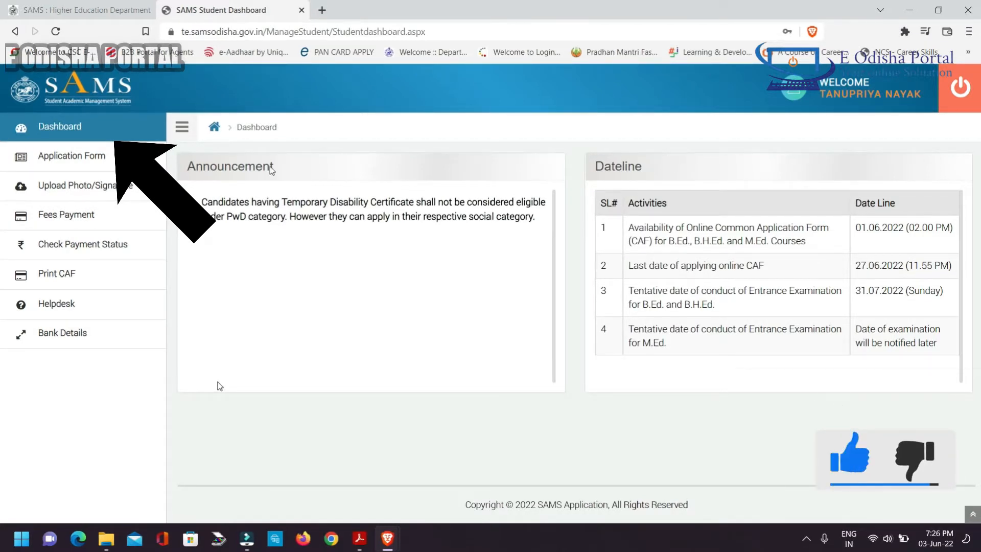
Step: Open the Application Form section from the sidebar
left_click(81, 163)
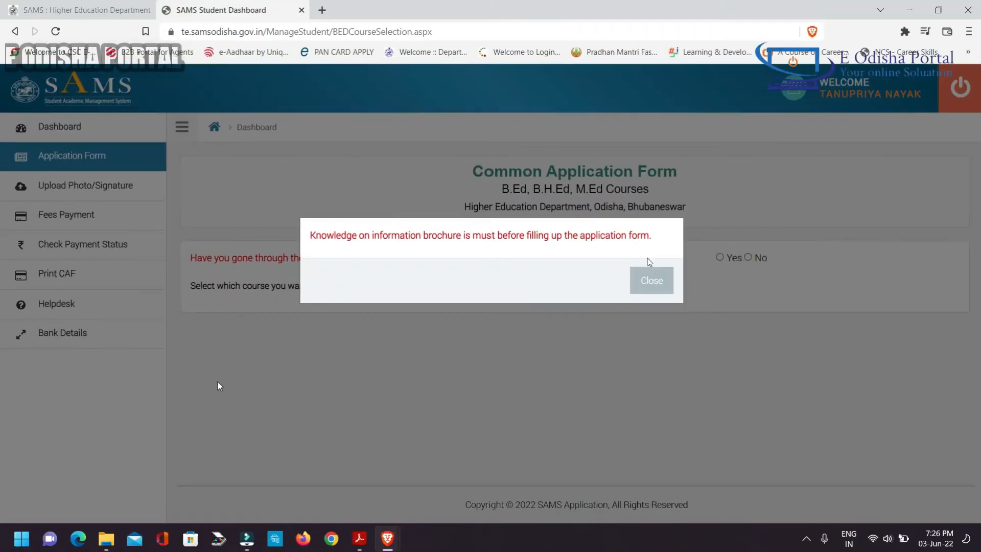
Step: Dismiss the brochure notice, answer Yes to having read it, and choose B.Ed as the course
left_click(651, 280)
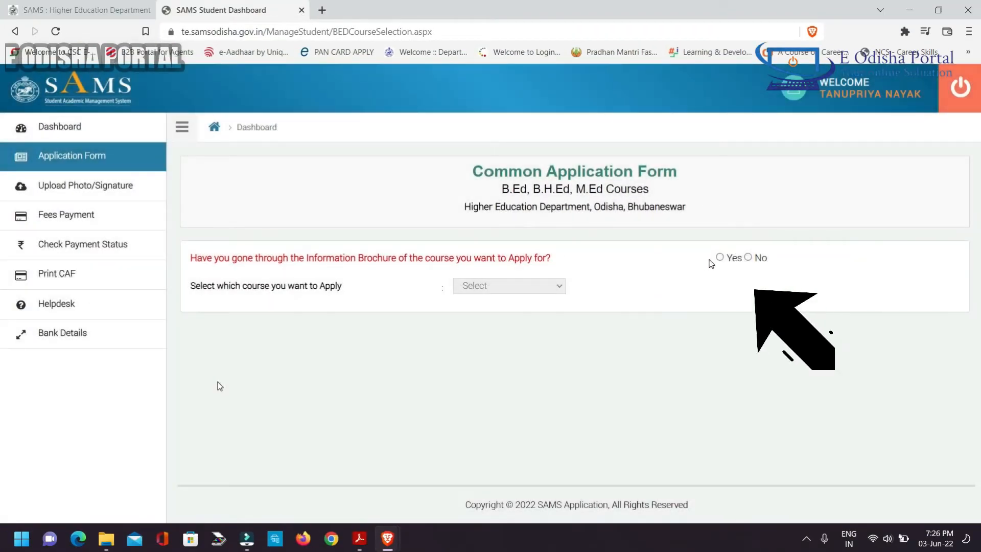
left_click(719, 257)
left_click(517, 287)
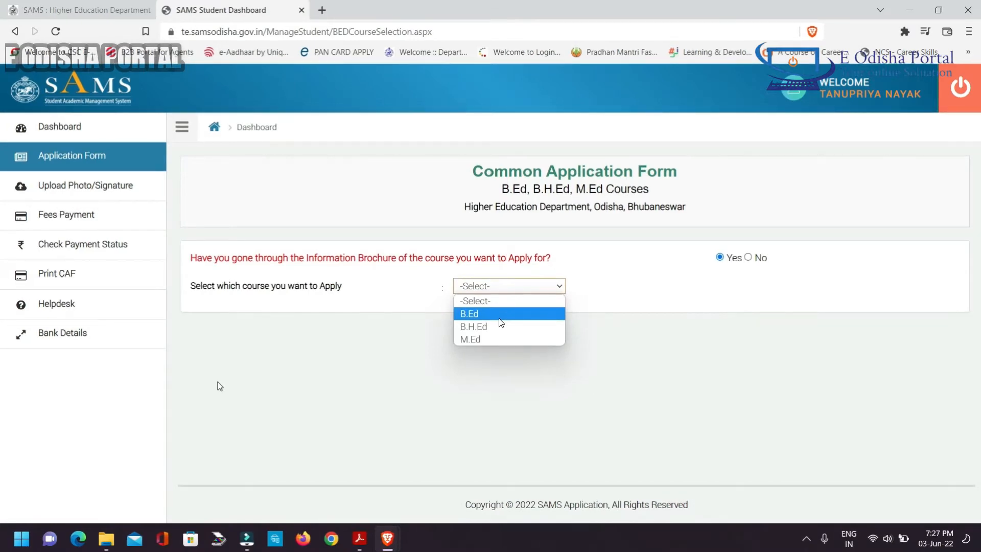
left_click(495, 313)
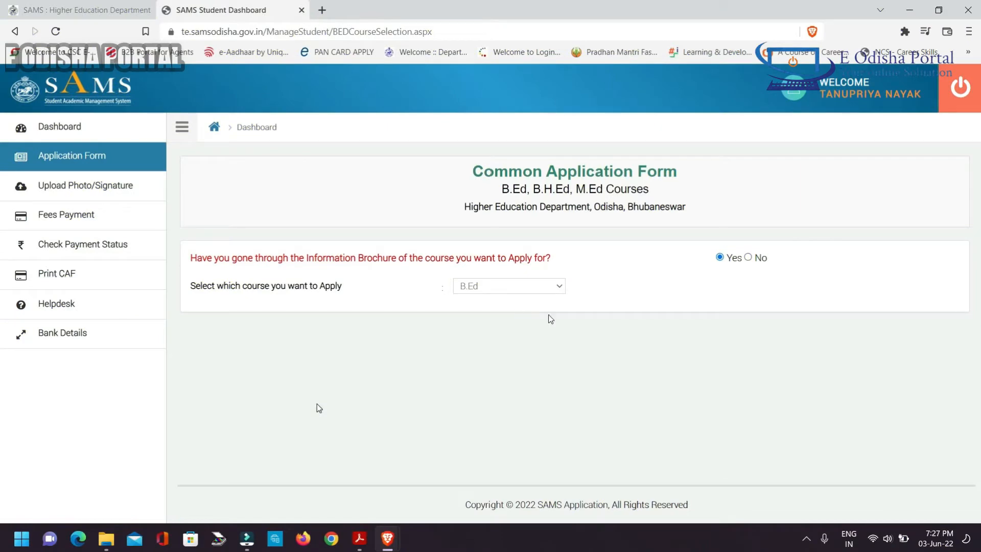
left_click(617, 324)
scroll(681, 227, "up", 5)
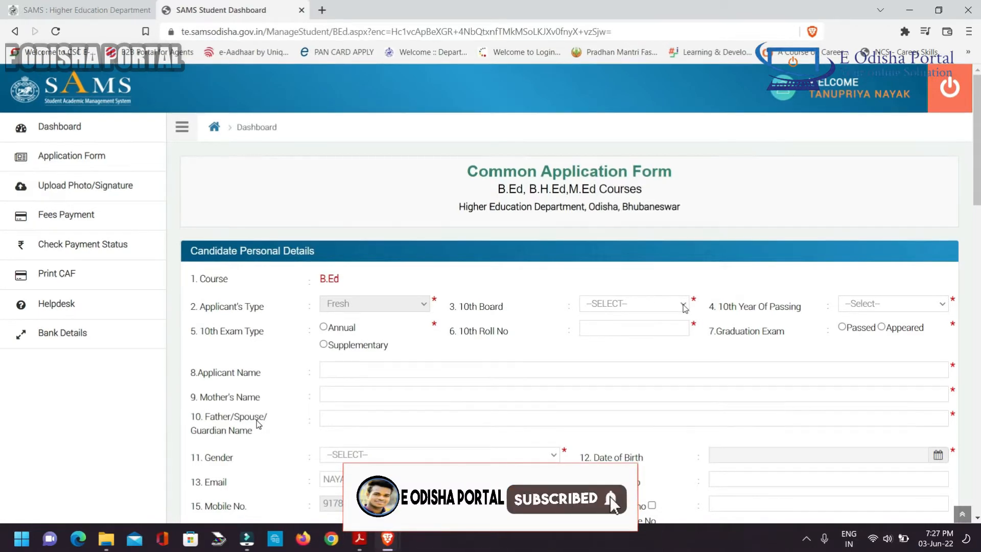
Step: Set the 10th board to BSE, Odisha and the year of passing to 2016
left_click(877, 305)
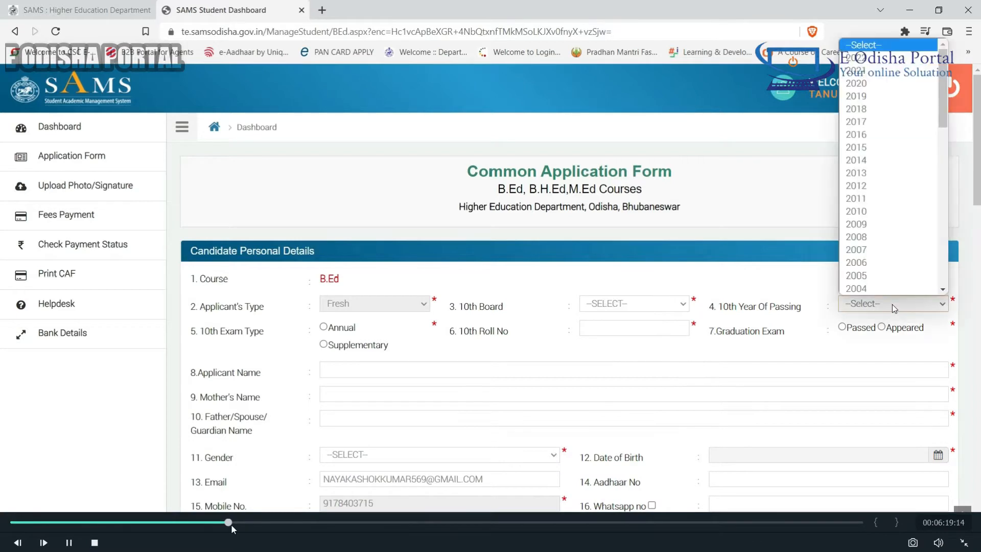
left_click(718, 317)
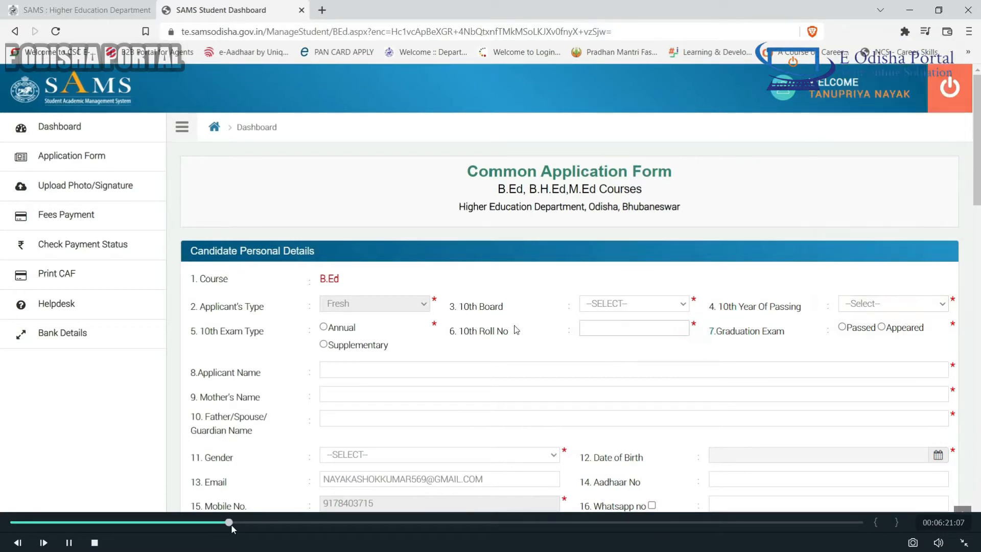
left_click(613, 305)
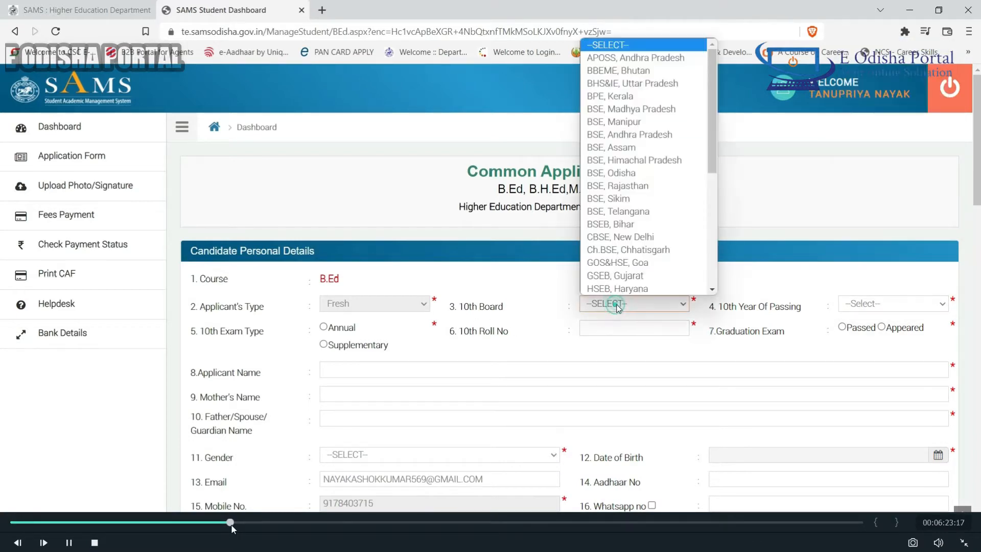
left_click(653, 177)
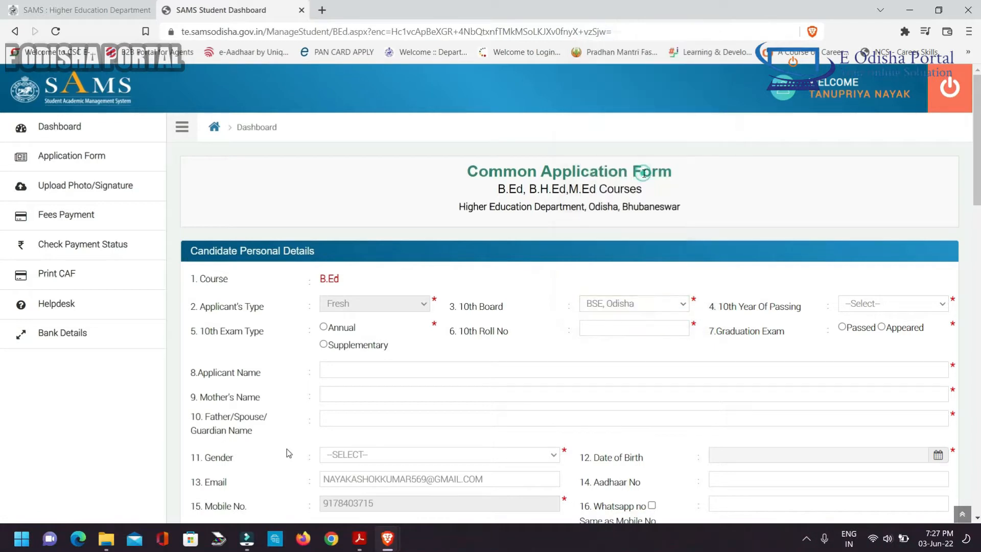
left_click(876, 305)
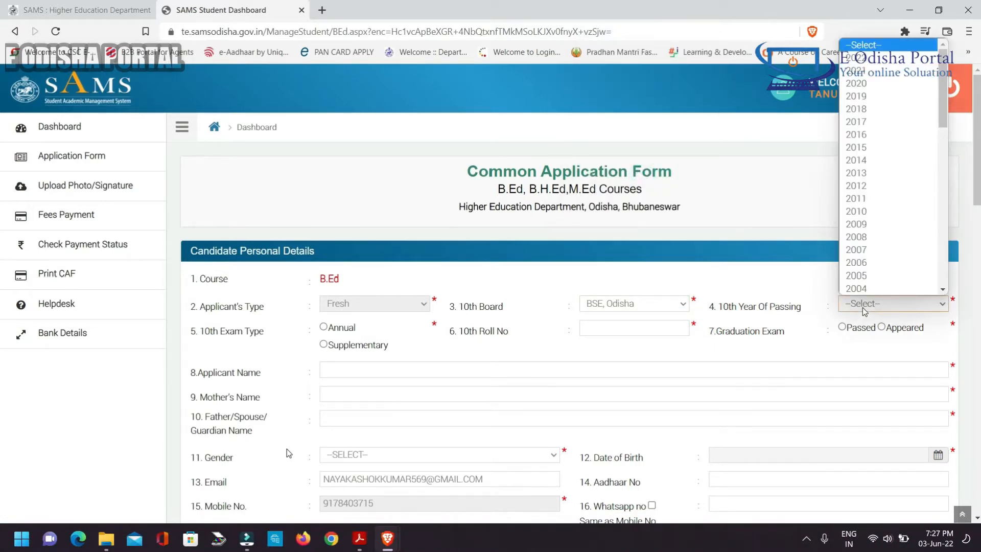
scroll(879, 253, "down", 1)
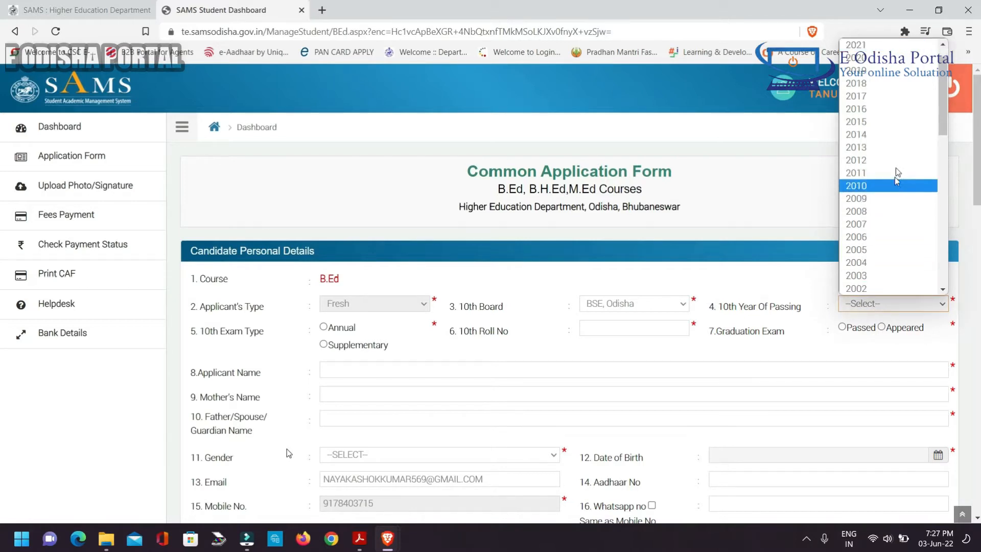
left_click(869, 109)
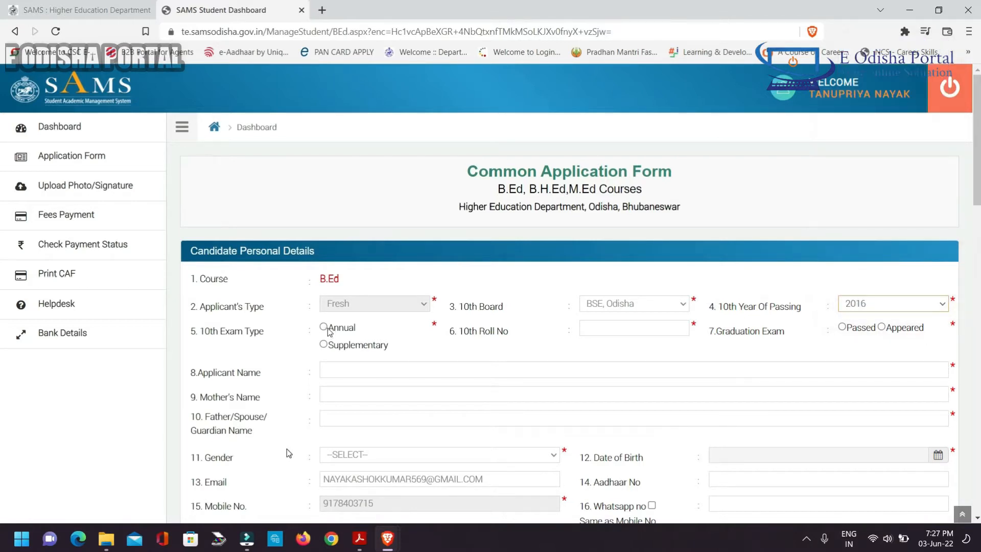
Step: Mark the 10th exam type as Annual, enter the 10th roll number, and mark graduation as Passed
left_click(324, 327)
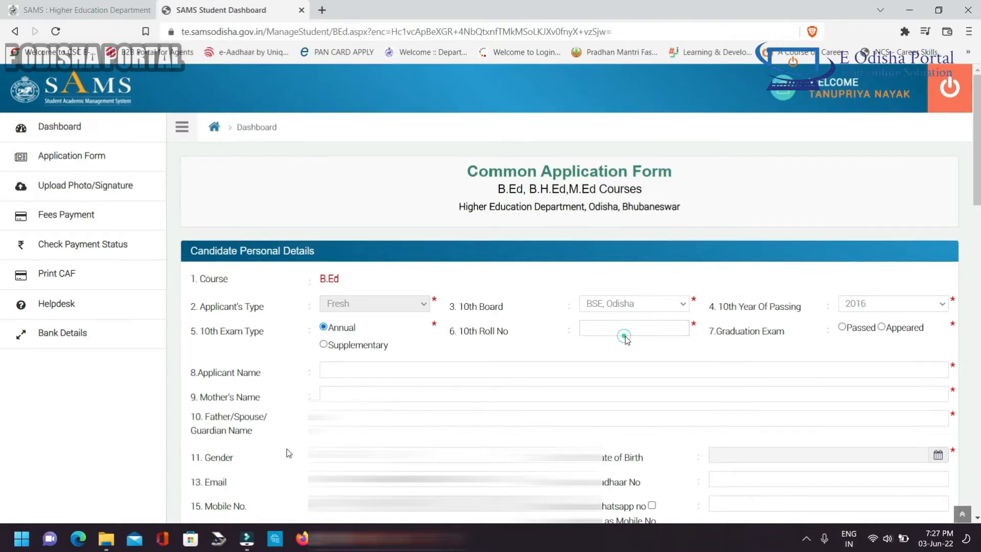
left_click(624, 330)
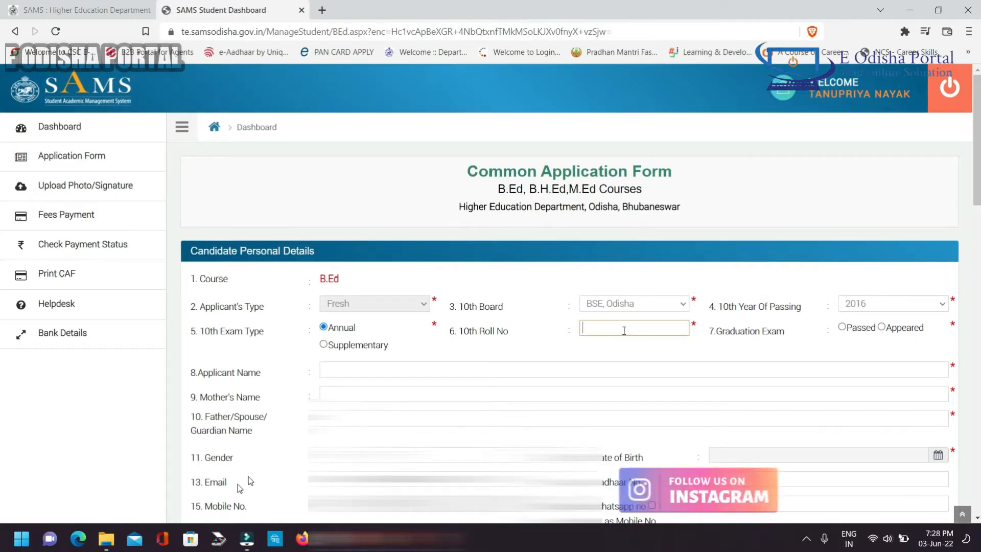
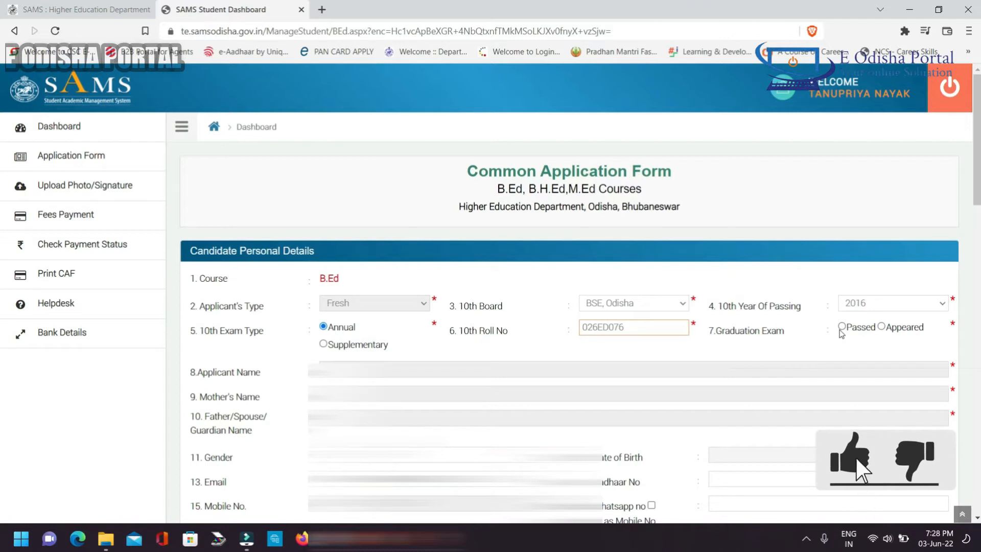
left_click(841, 328)
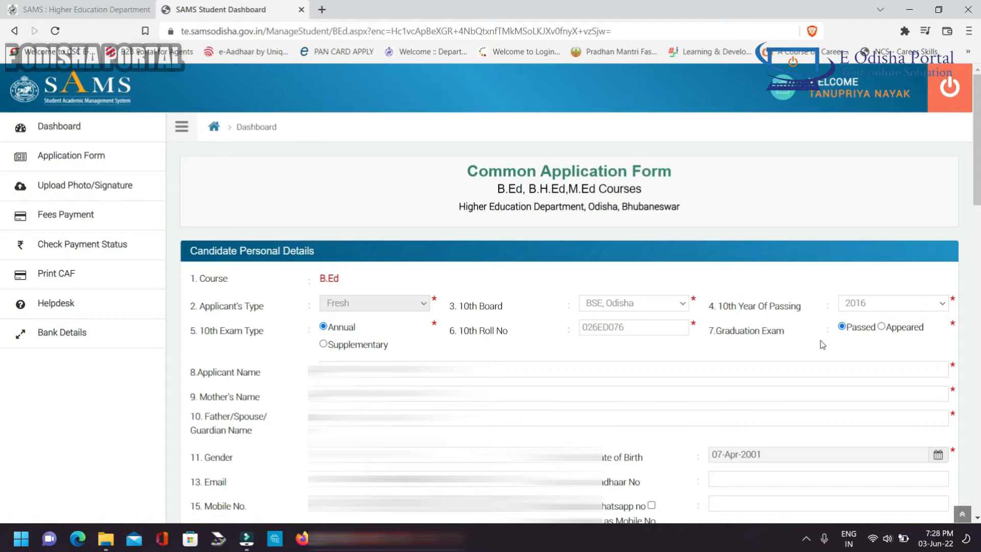
Step: Enter the applicant's Aadhaar number in the personal details form
scroll(822, 345, "down", 2)
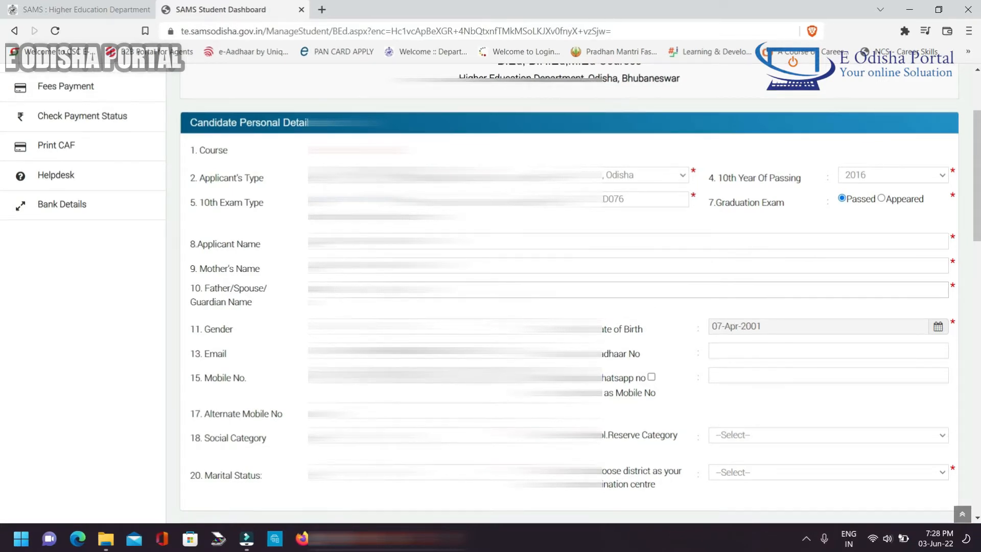
scroll(729, 274, "down", 1)
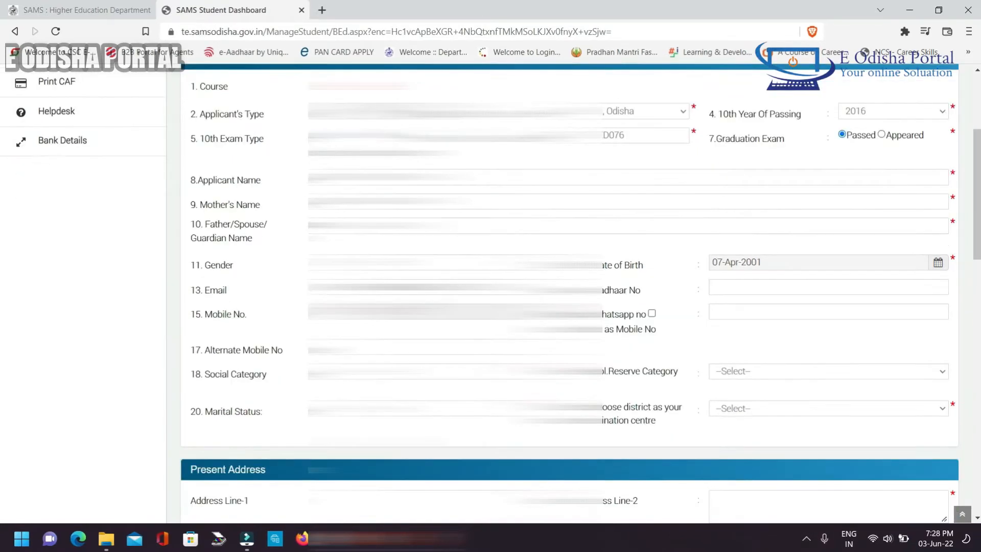
left_click(744, 285)
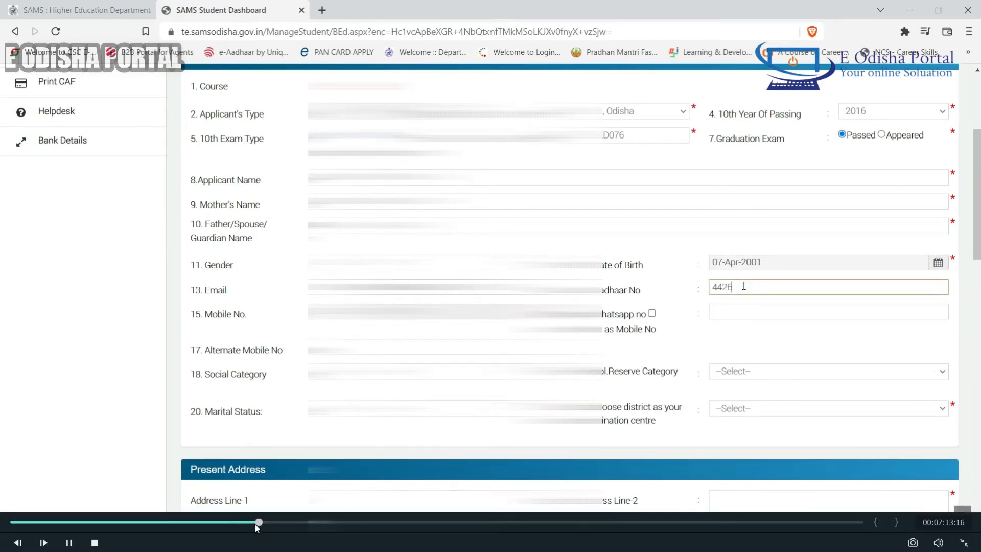
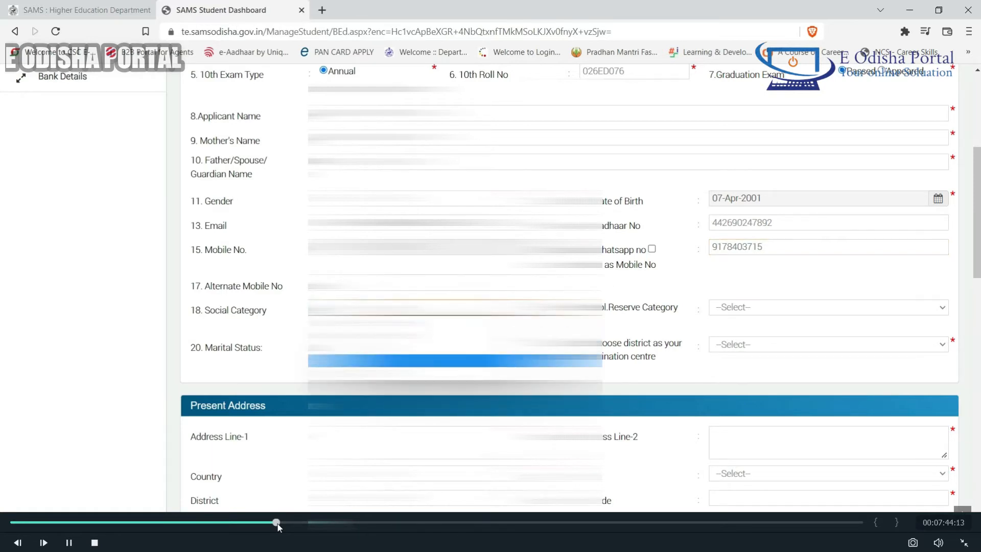
key("space")
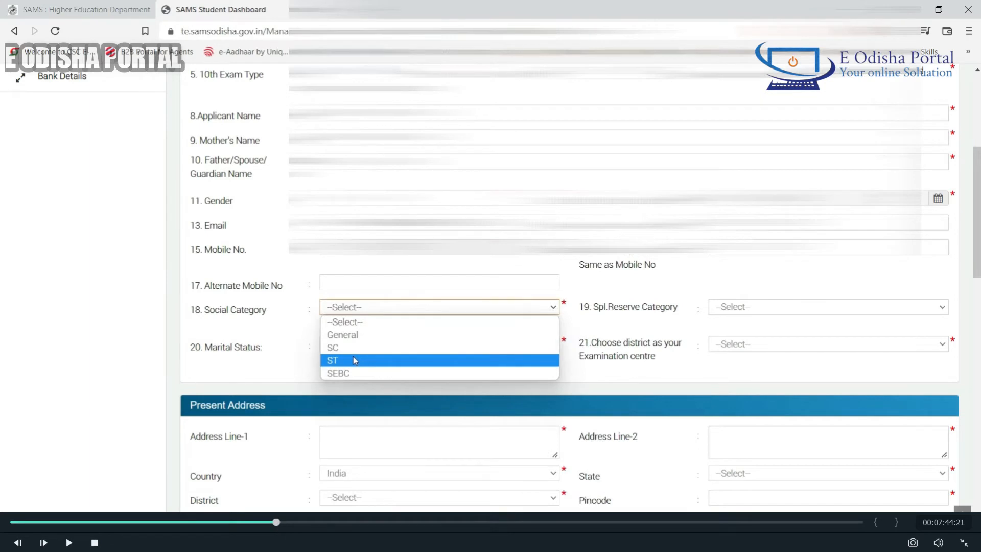
Step: Play the walkthrough through setting social category to ST and marital status to Un Married
key("space")
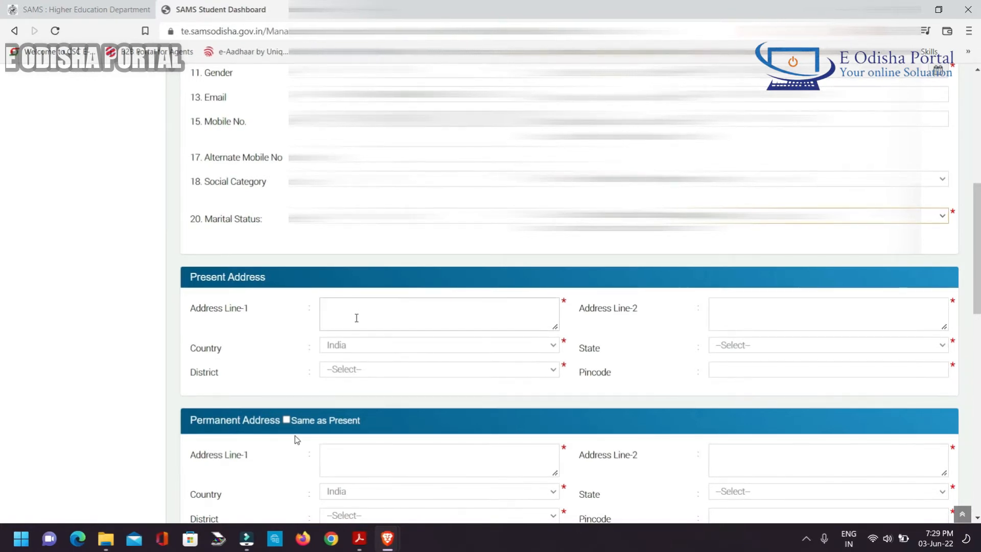
Step: Skip the walkthrough to the address entry and play it until the present address is copied to permanent
mouse_move(308, 509)
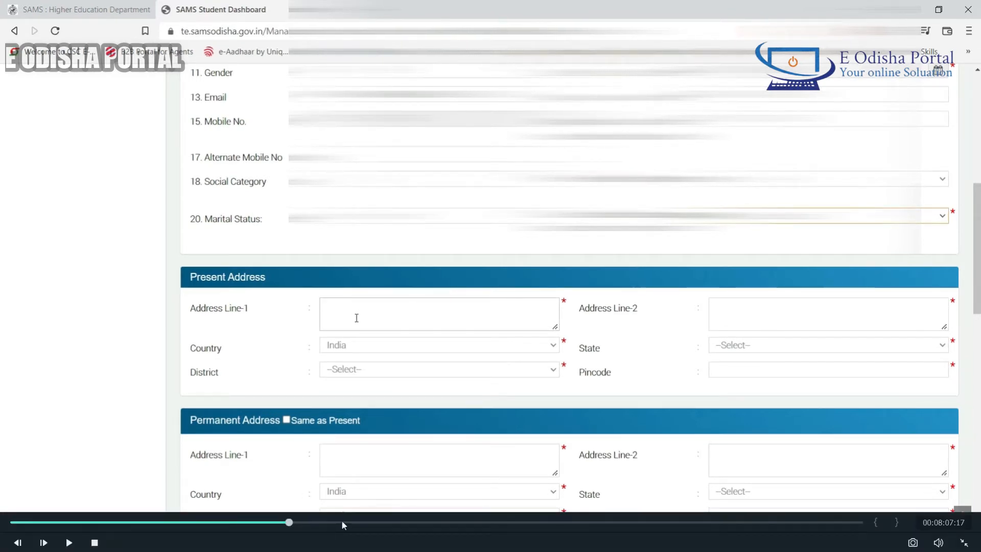
left_click(296, 526)
left_click(288, 524)
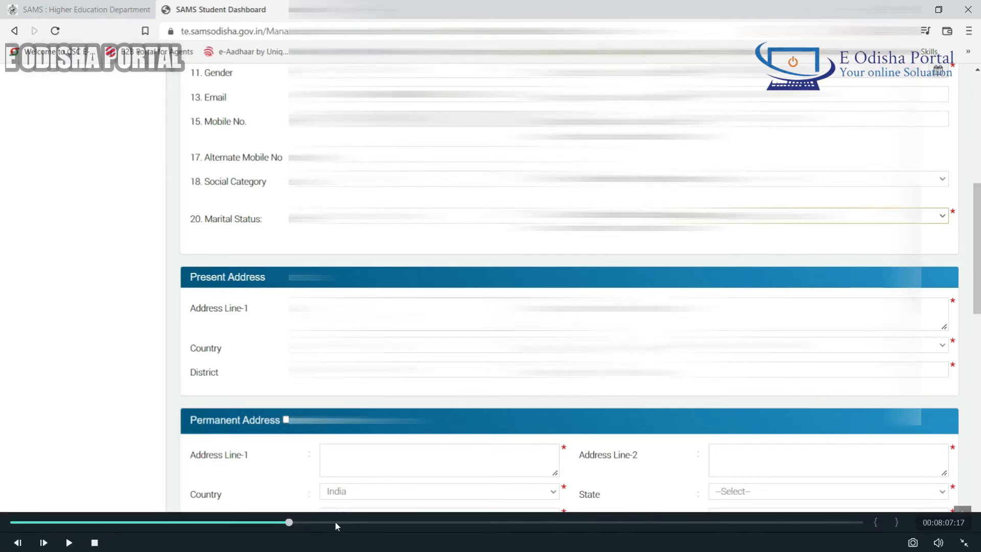
left_click_drag(295, 526, 413, 501)
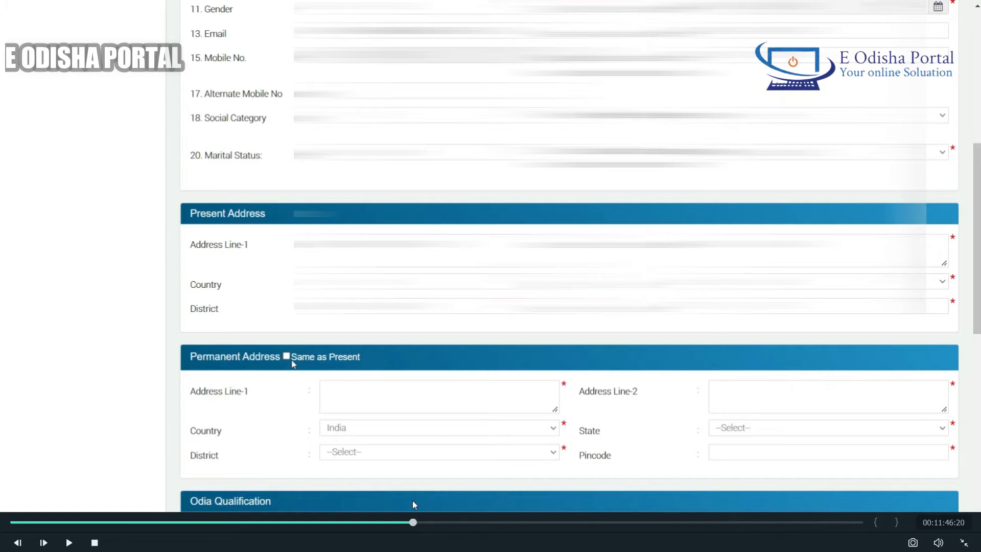
key("space")
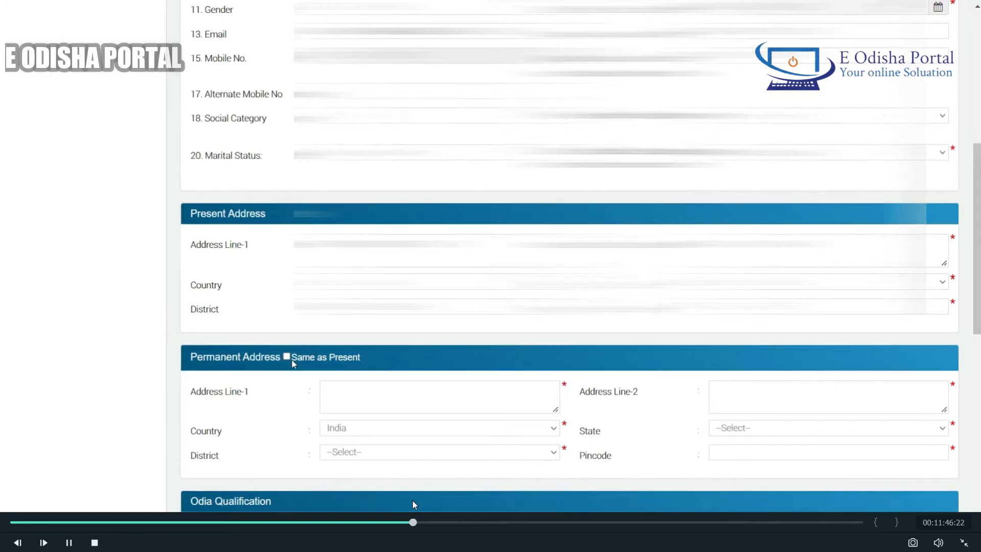
key("space")
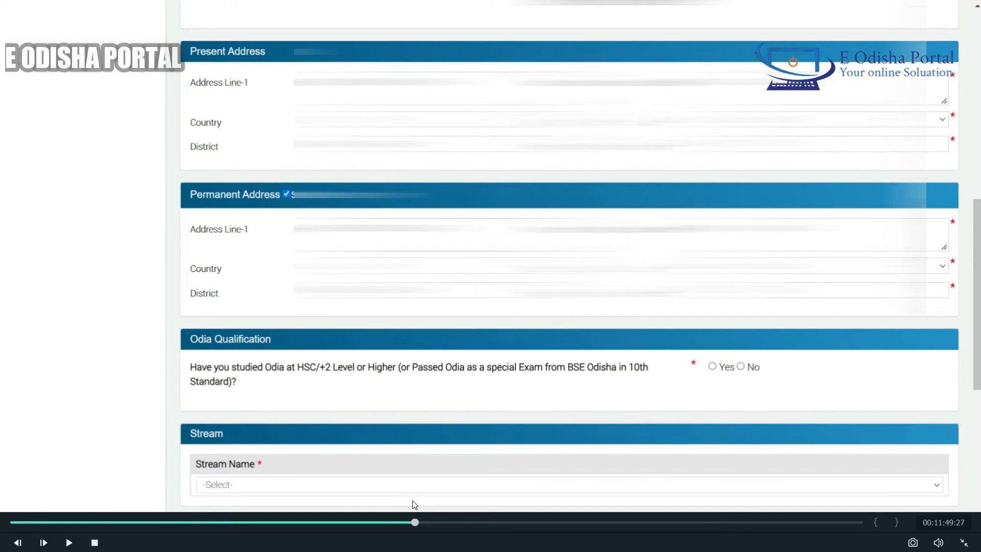
Step: Answer Yes to Odia qualification and set the stream to Science/BTech/BE
key("space")
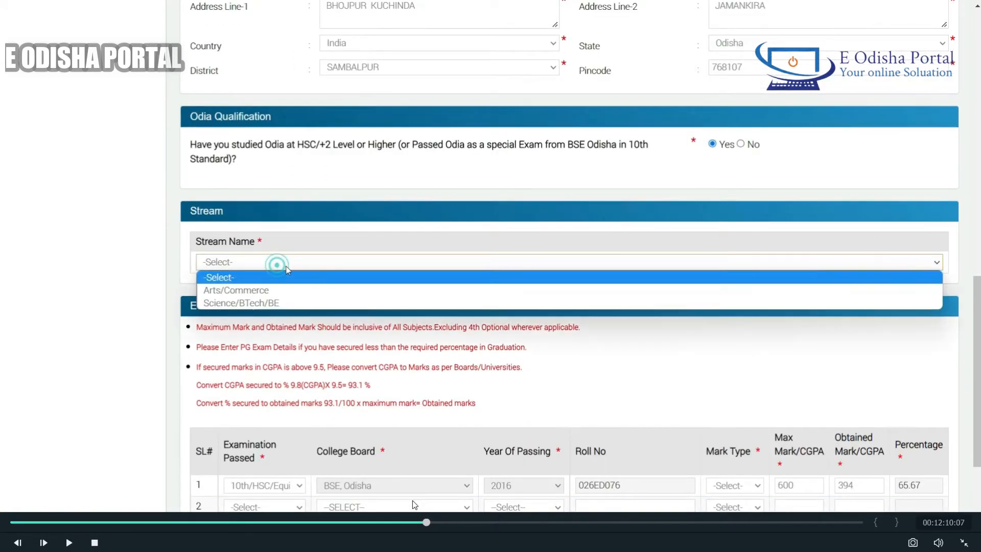
key("space")
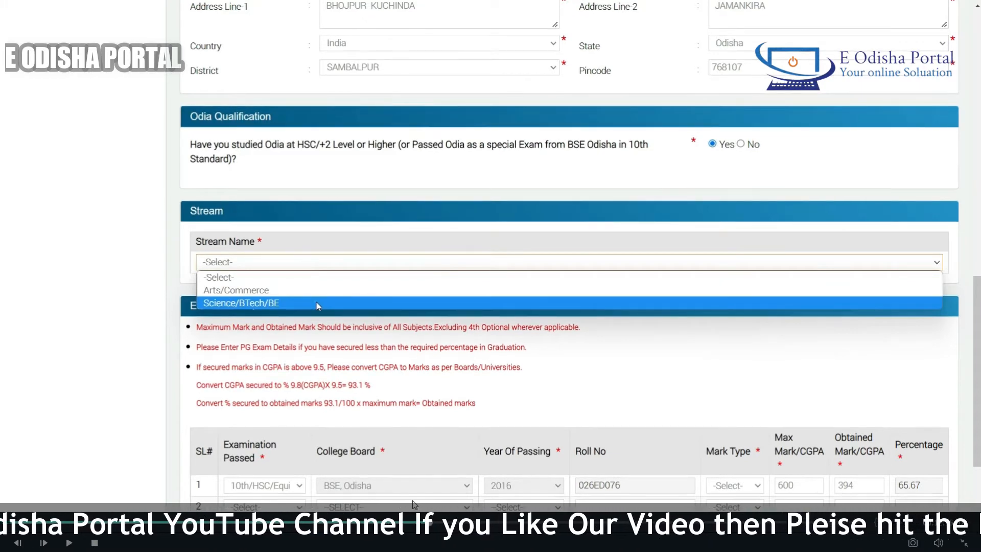
left_click(316, 305)
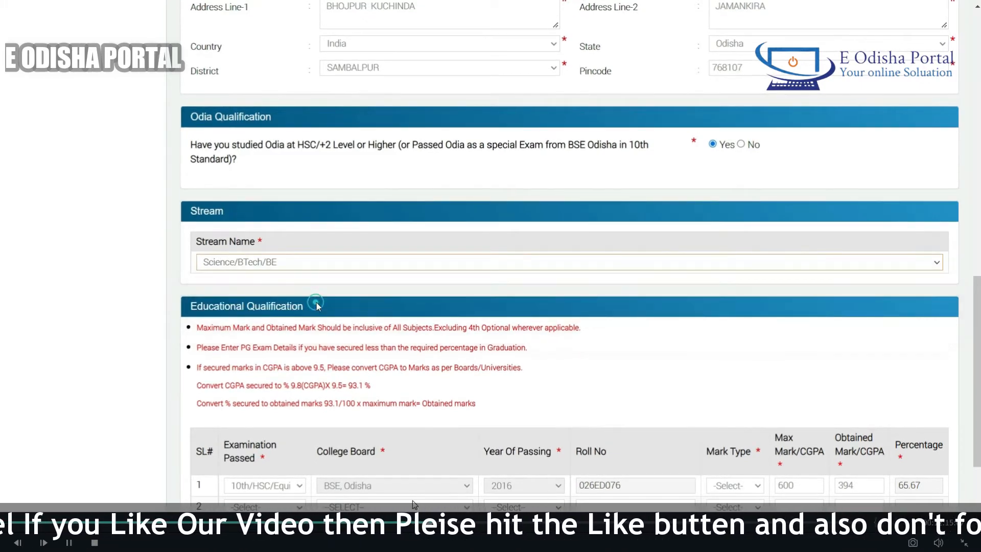
Step: Set the 10th row's Mark Type to MARK and add a +2/12th row: CHSE, ODISHA, 2018
scroll(379, 276, "down", 3)
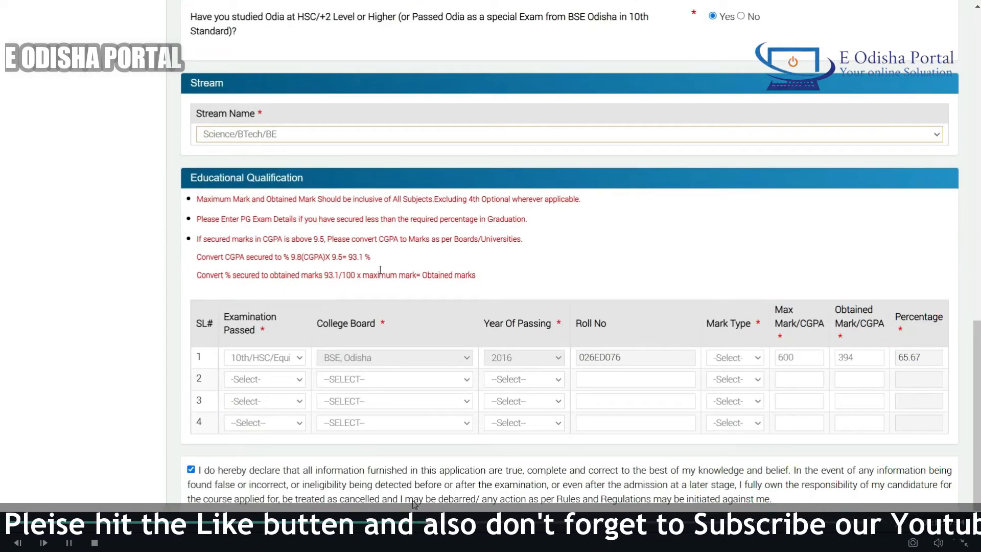
scroll(381, 270, "down", 1)
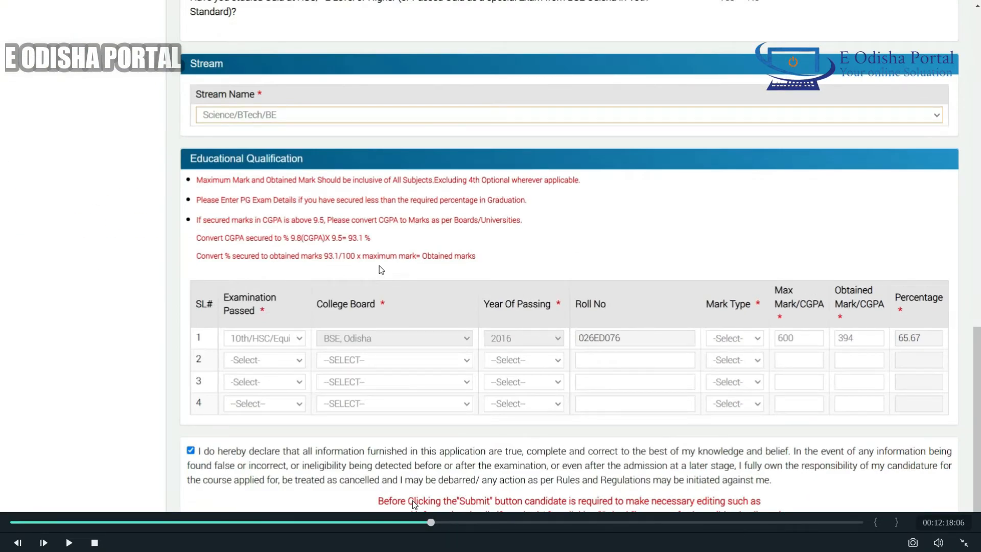
key("space")
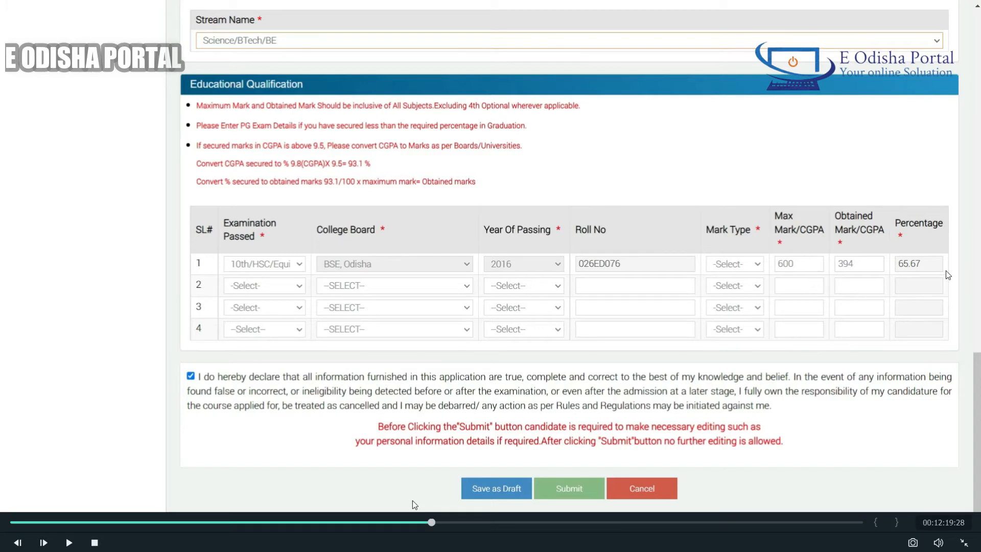
key("space")
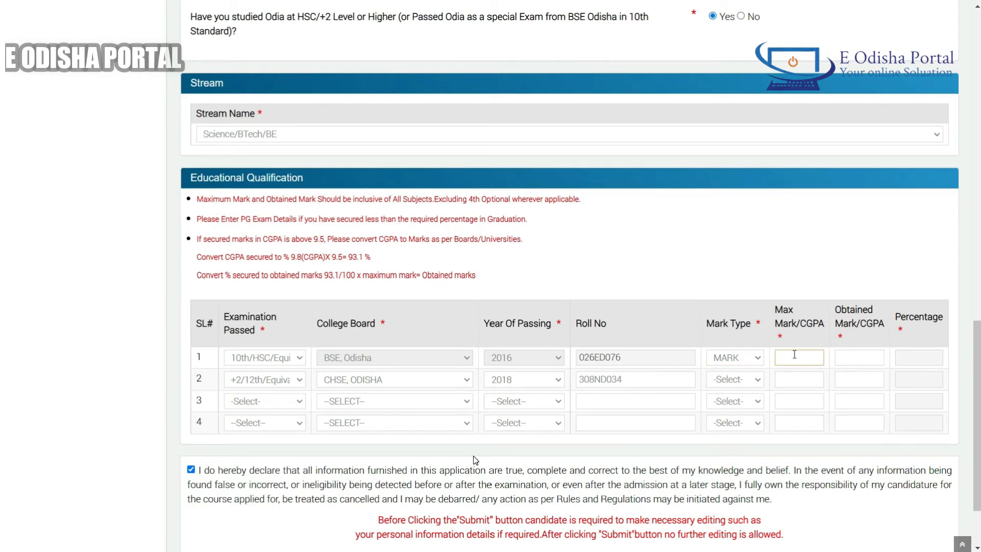
Step: Enter 600 max marks for 10th and +2, add Sambalpur University graduation CGPA marks, and submit
type("600")
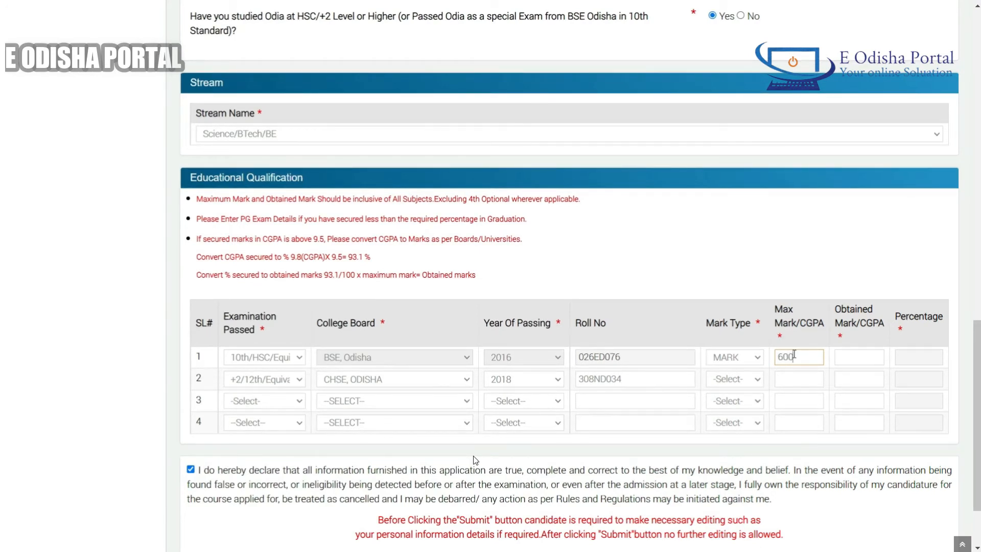
mouse_move(479, 539)
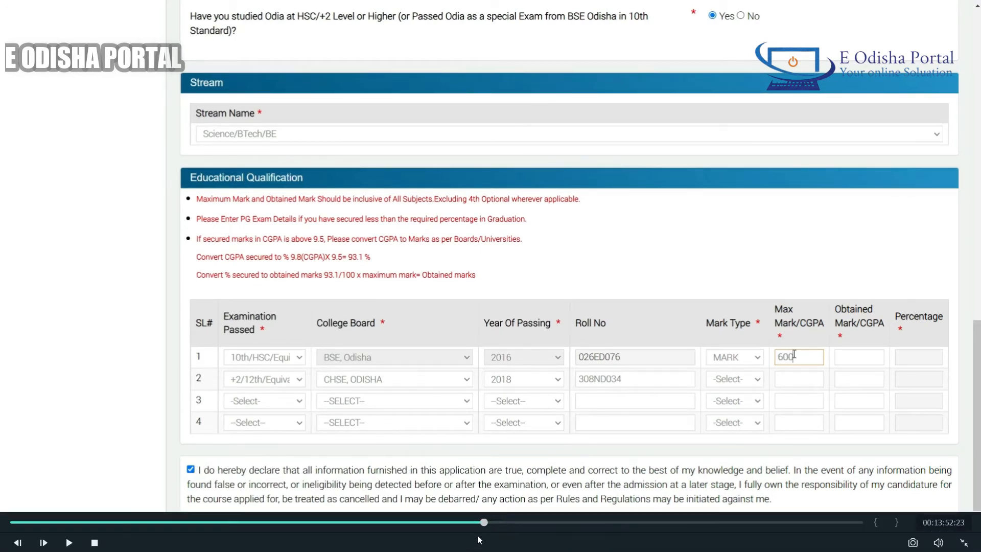
left_click_drag(491, 523, 494, 524)
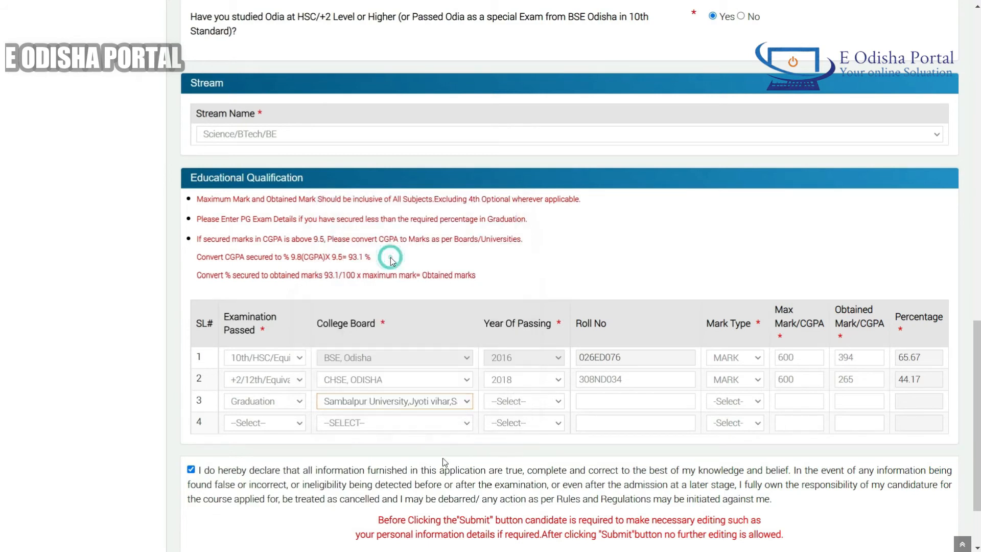
mouse_move(460, 536)
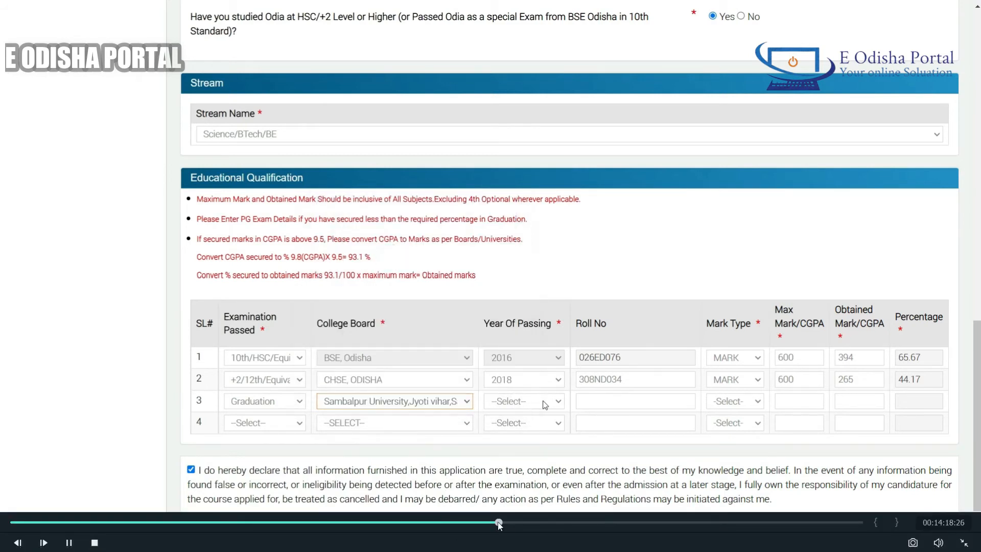
left_click_drag(498, 522, 557, 522)
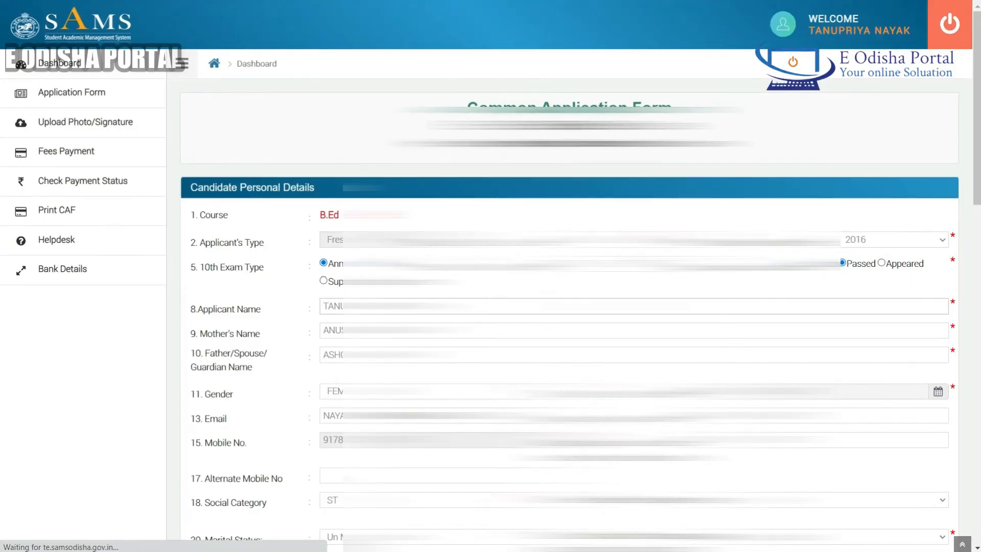
Step: Review the confirmation preview, including qualification percentages 65.67, 44.17 and 61.75
scroll(570, 275, "down", 20)
scroll(569, 276, "down", 1)
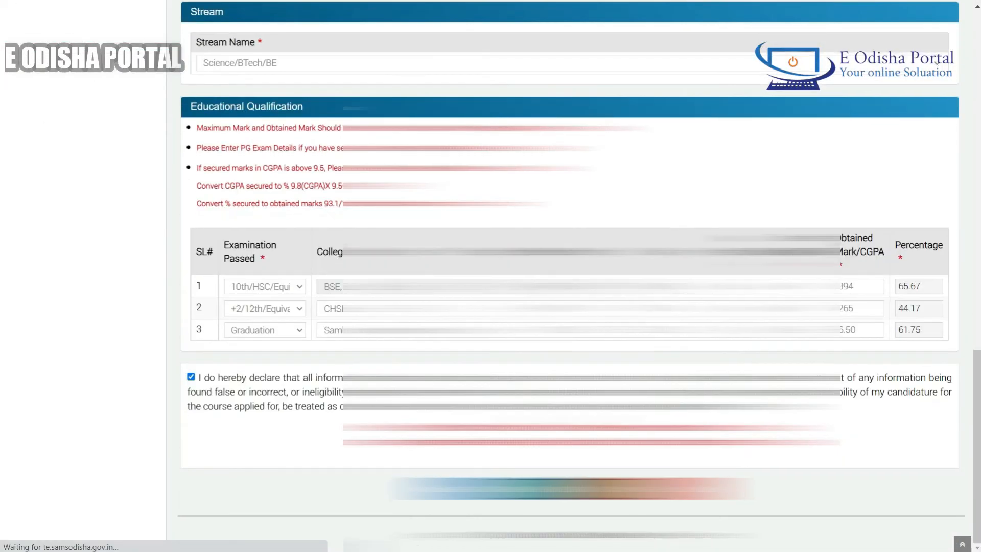
scroll(569, 275, "up", 20)
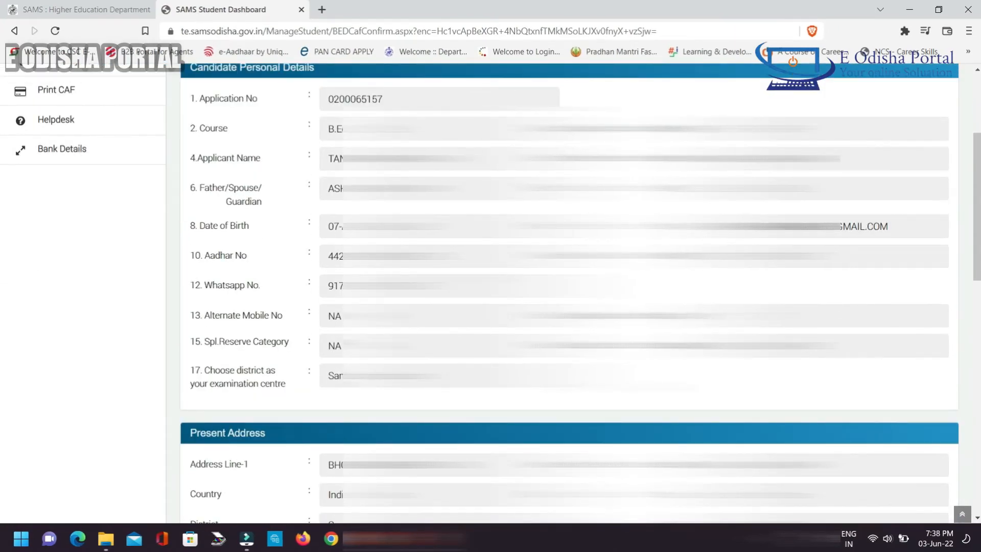
scroll(569, 293, "up", 3)
scroll(569, 294, "down", 1)
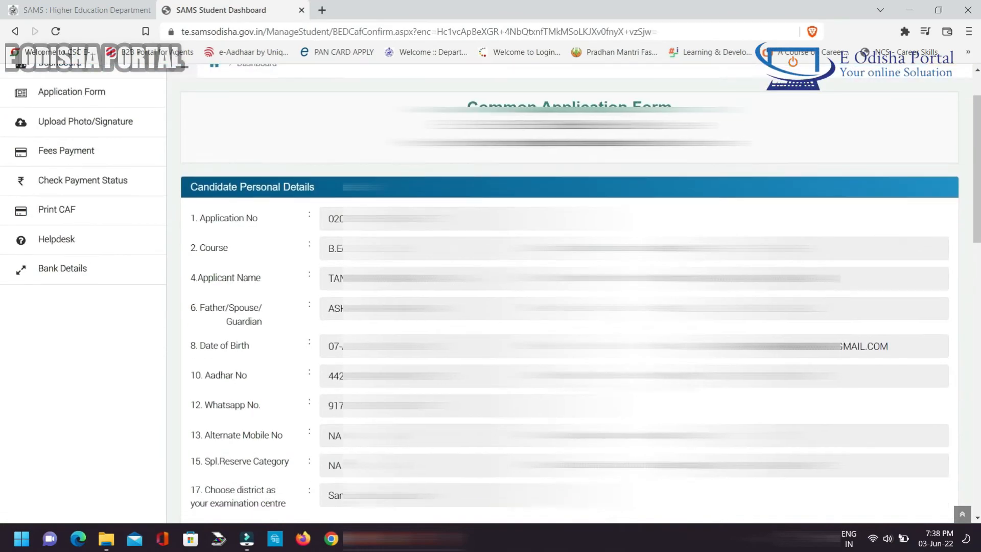
scroll(569, 294, "down", 10)
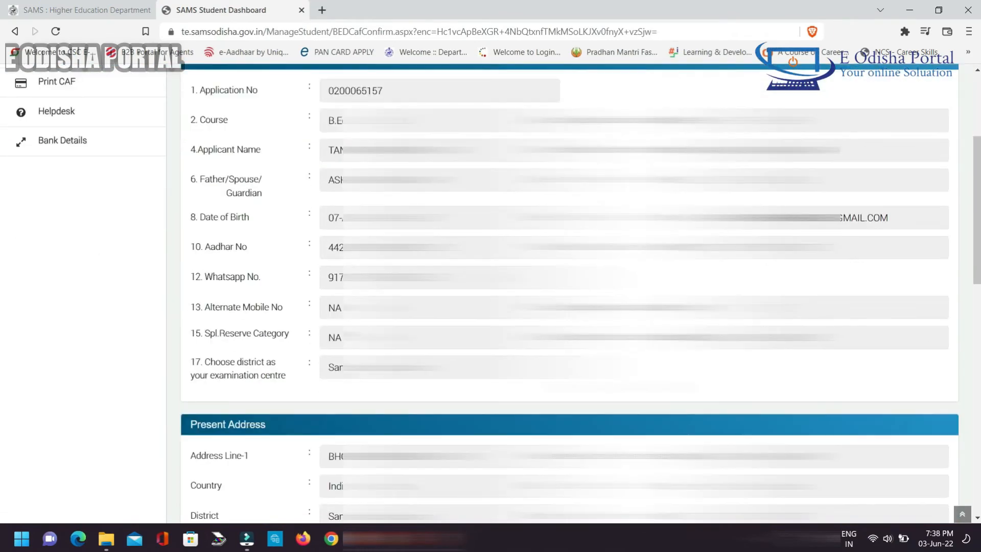
scroll(569, 293, "down", 6)
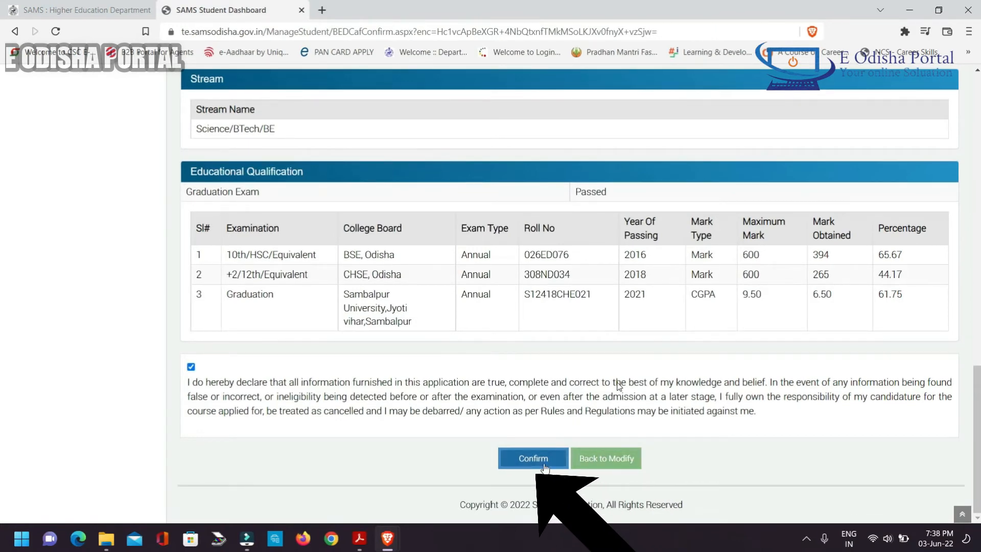
Step: Confirm the reviewed application on the preview page
scroll(544, 461, "up", 1)
scroll(544, 462, "down", 1)
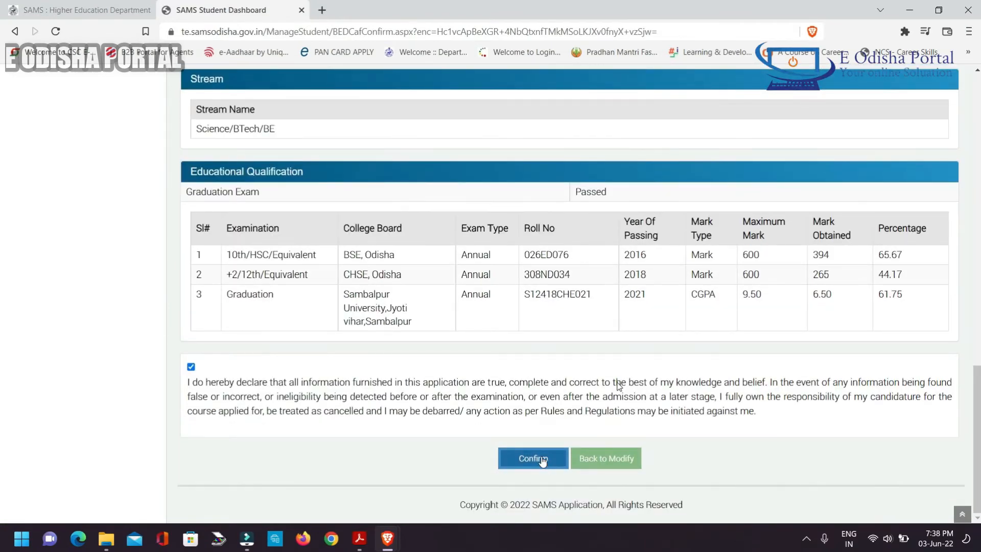
left_click(534, 459)
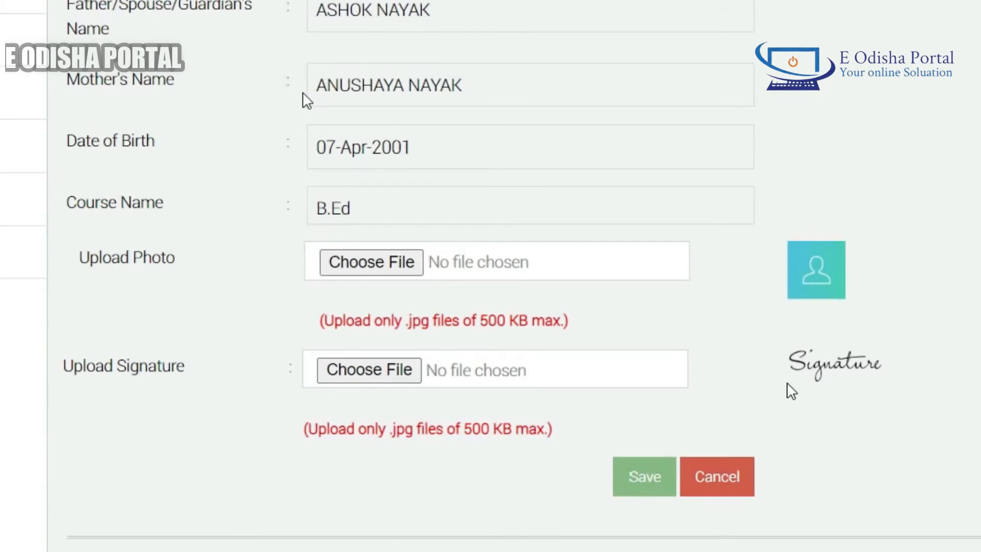
Step: Upload the applicant's photo and the signature file sig.jpg
scroll(522, 128, "down", 1)
left_click(370, 236)
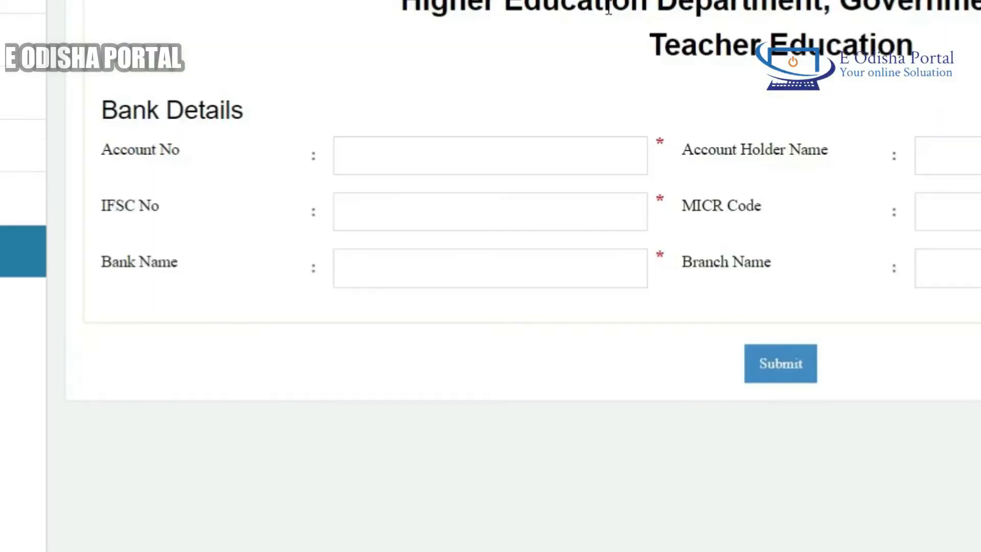
left_click(434, 139)
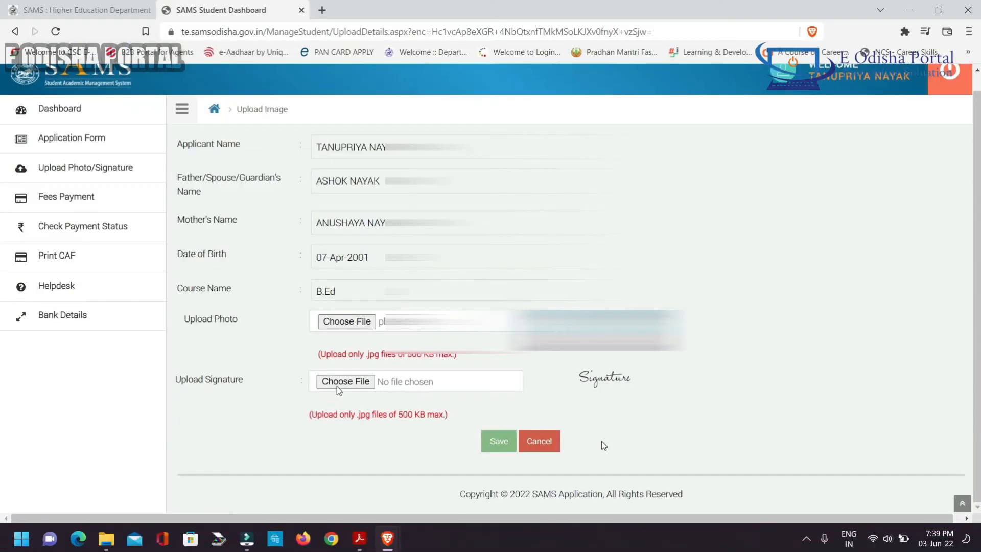
left_click(337, 382)
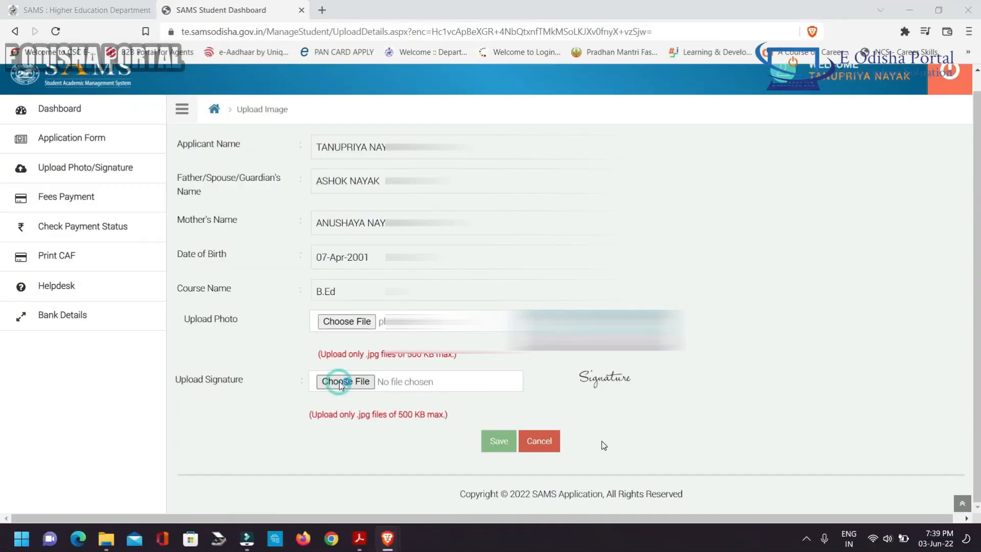
type("sig")
key("Return")
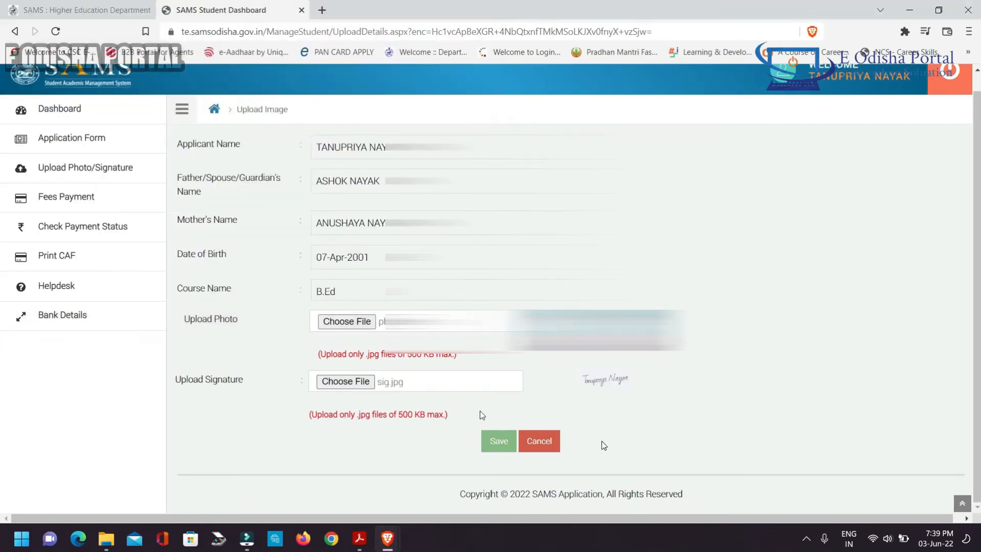
Step: Save the photo and signature, then acknowledge the application-confirmed message
left_click(500, 440)
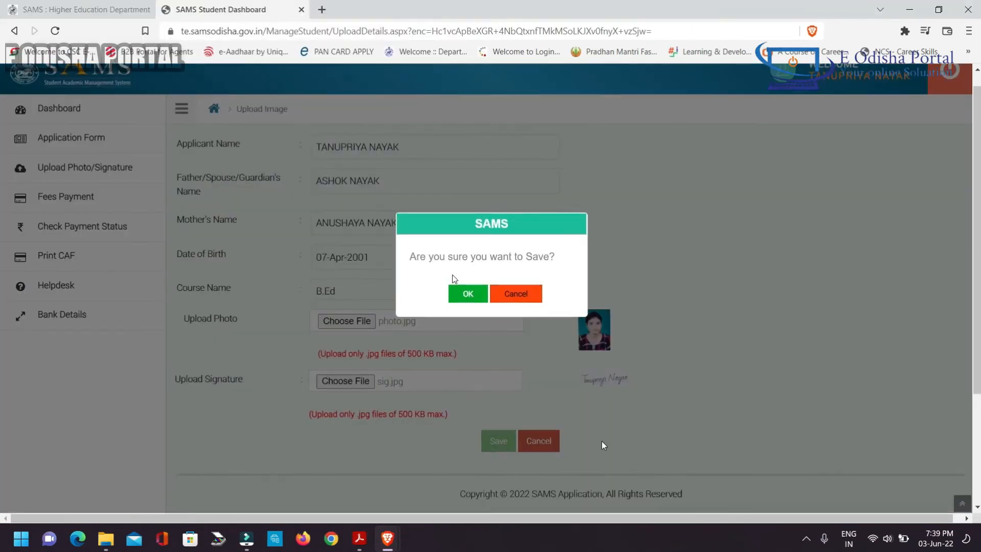
left_click(461, 294)
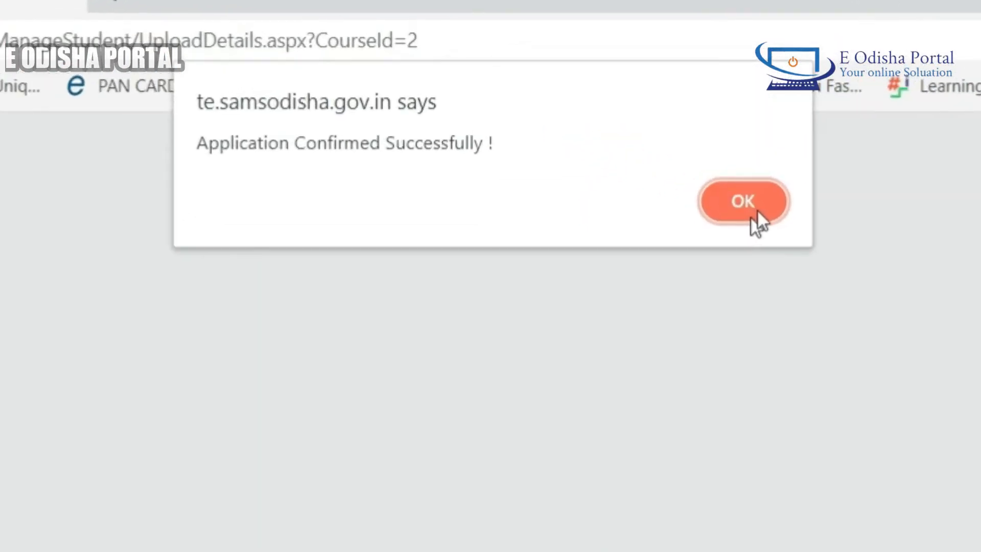
left_click(761, 207)
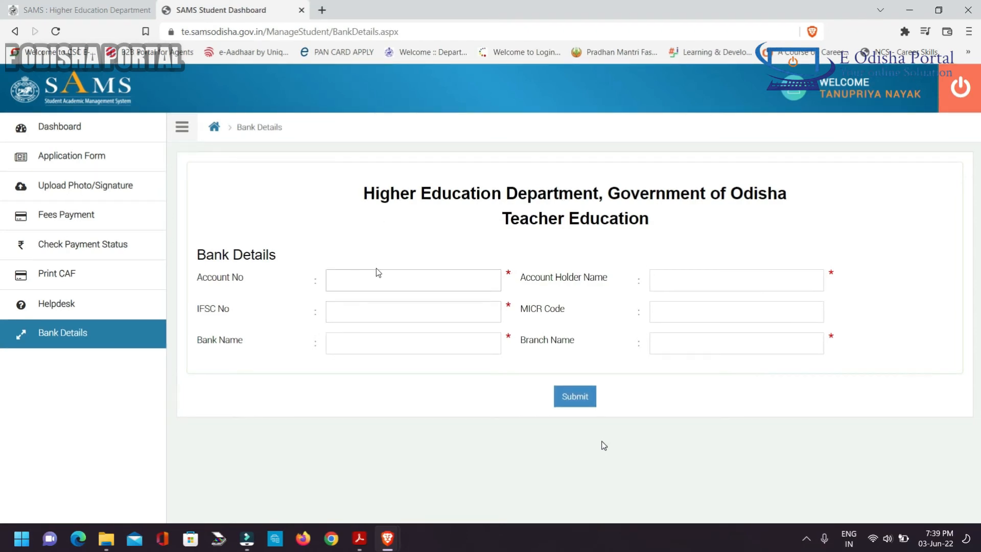
Step: Fill in the account number, IFSC, bank and branch, and submit the bank details
mouse_move(590, 528)
left_click_drag(636, 523, 700, 521)
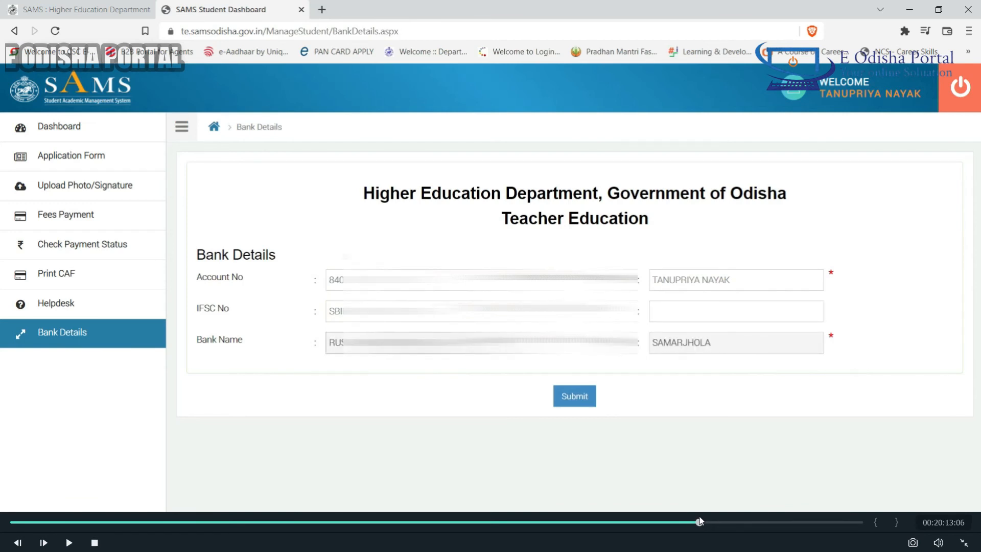
key("space")
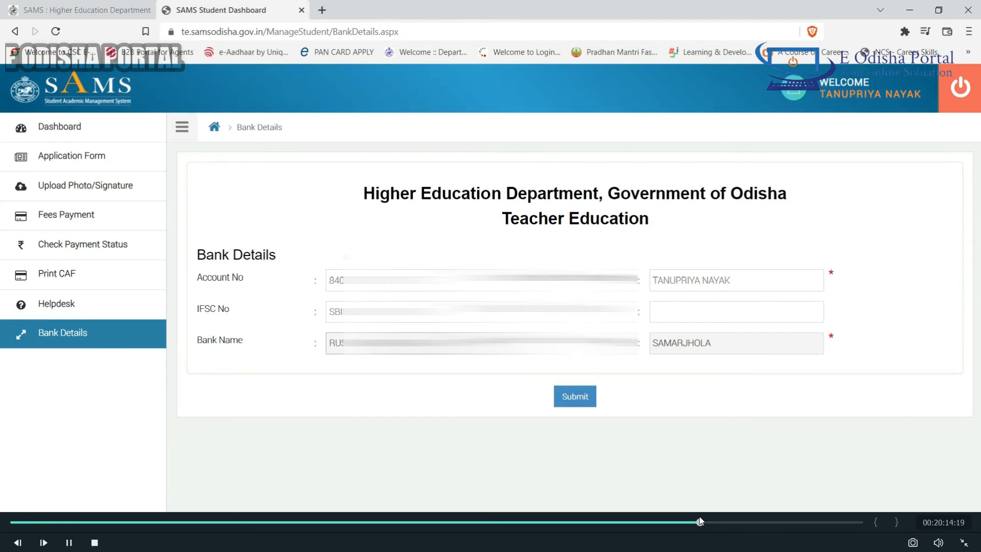
left_click(709, 522)
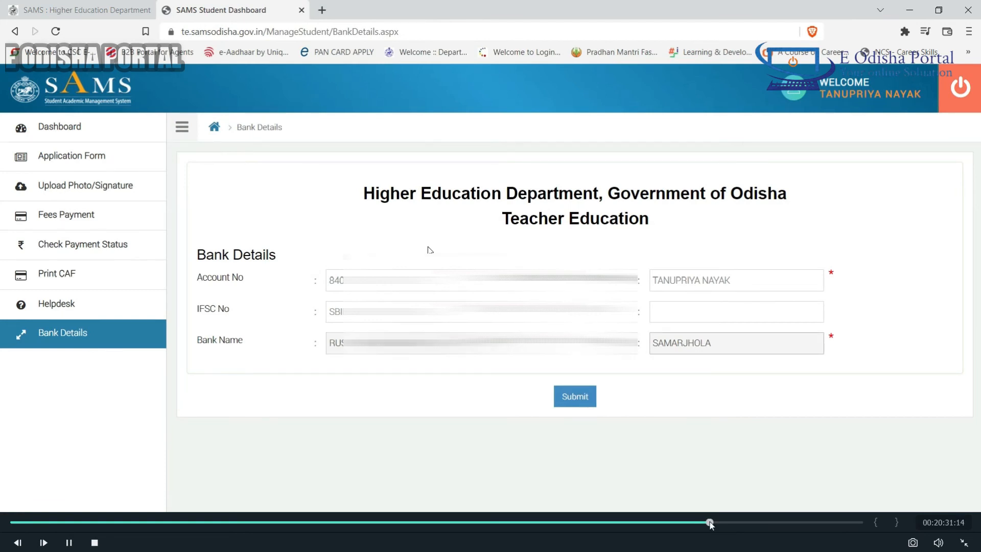
left_click(718, 522)
left_click(722, 521)
left_click(717, 522)
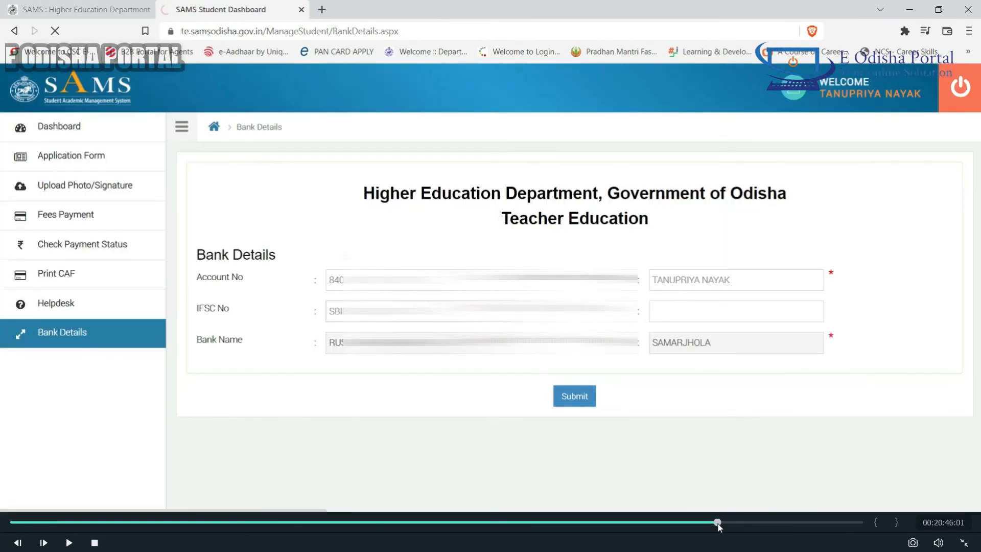
left_click(720, 523)
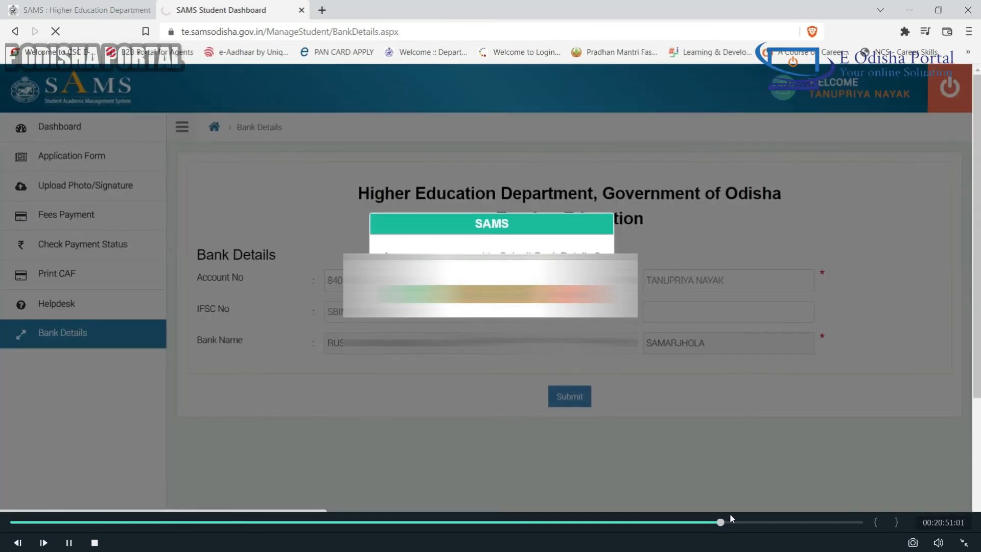
key("space")
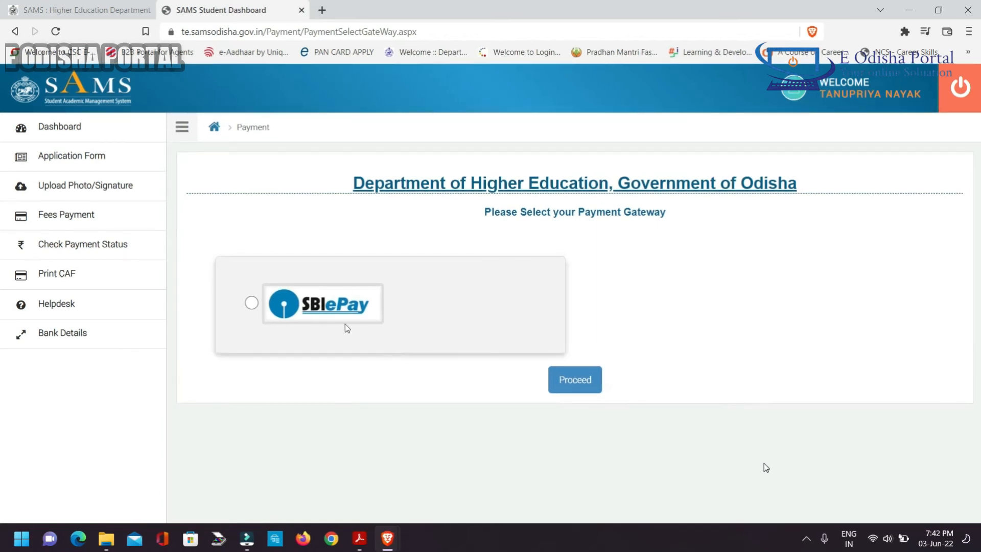
Step: Choose SBIePay as the payment gateway and accept the terms and conditions
left_click(252, 303)
left_click(581, 379)
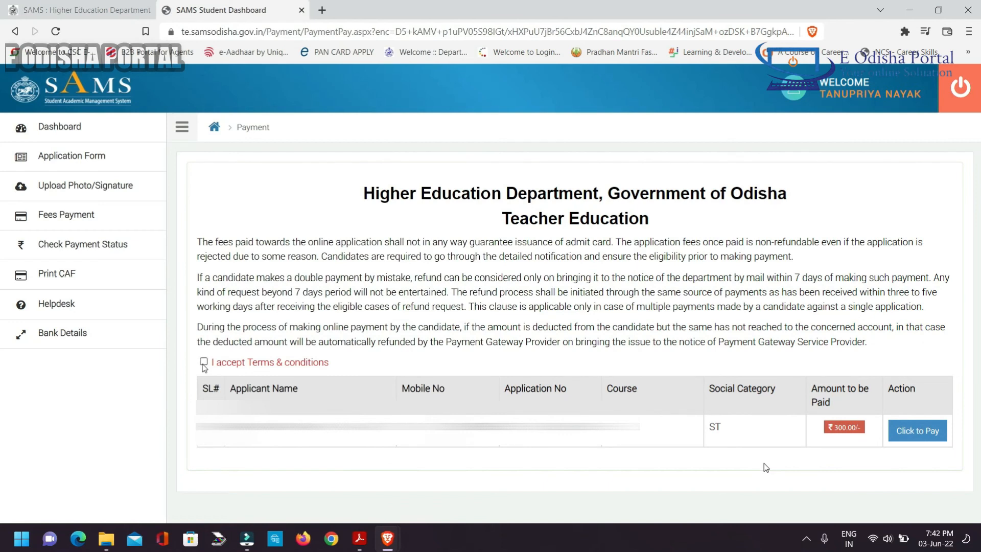
left_click(203, 363)
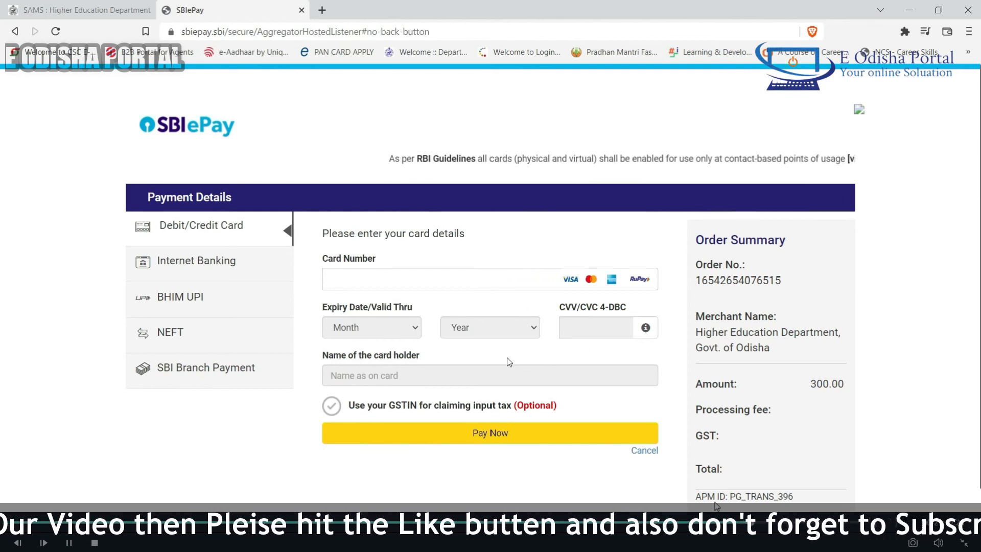
Step: Pay the 300.00 application fee with the debit card details and OTP
left_click(357, 275)
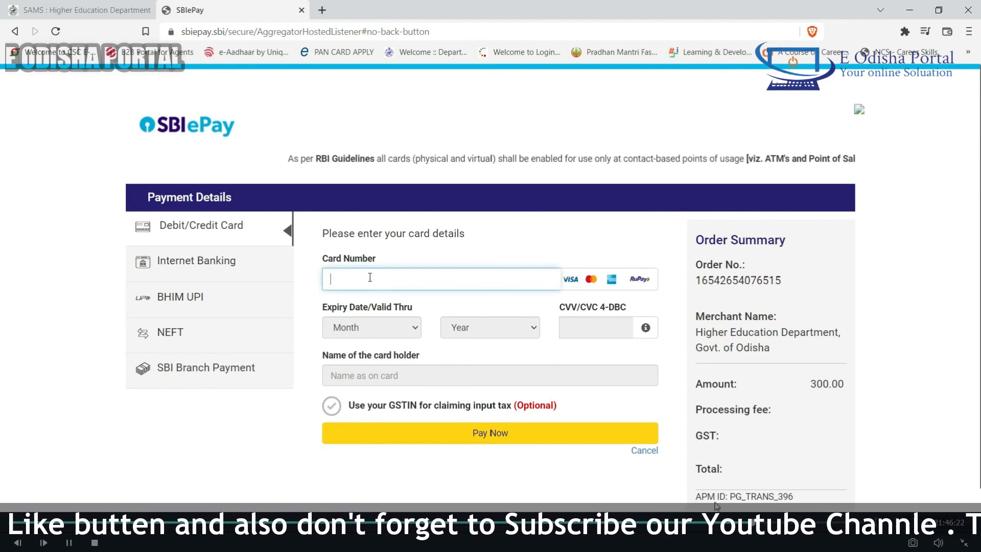
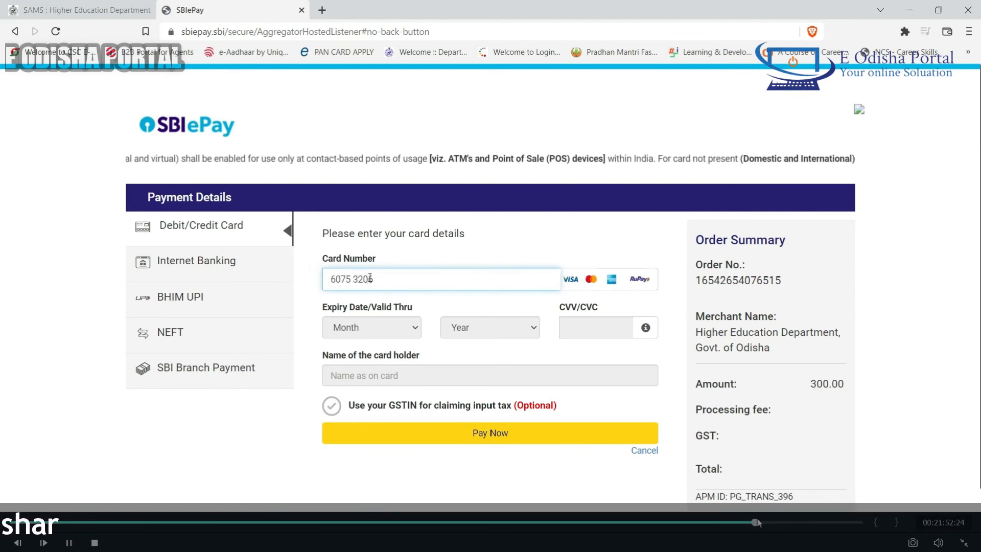
left_click(761, 523)
left_click(767, 523)
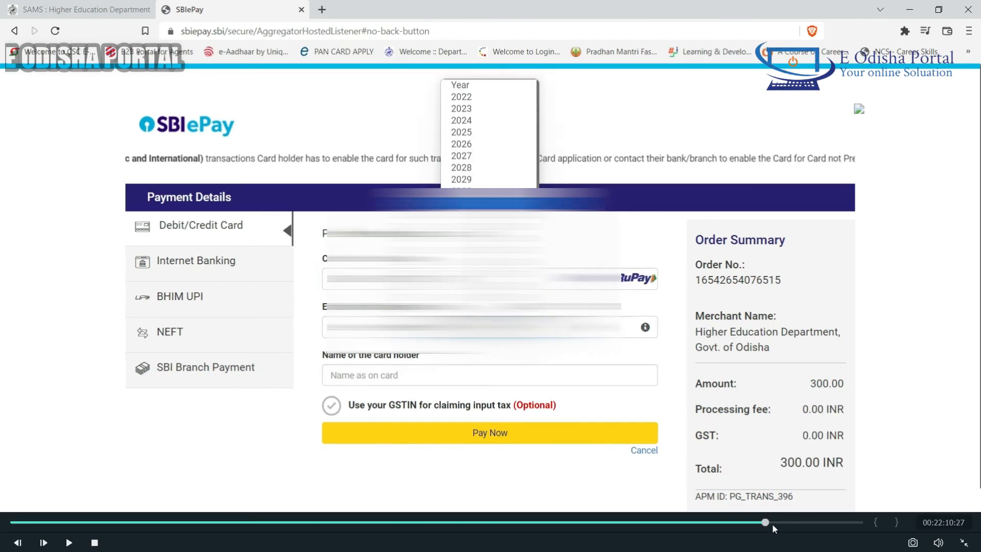
left_click(771, 523)
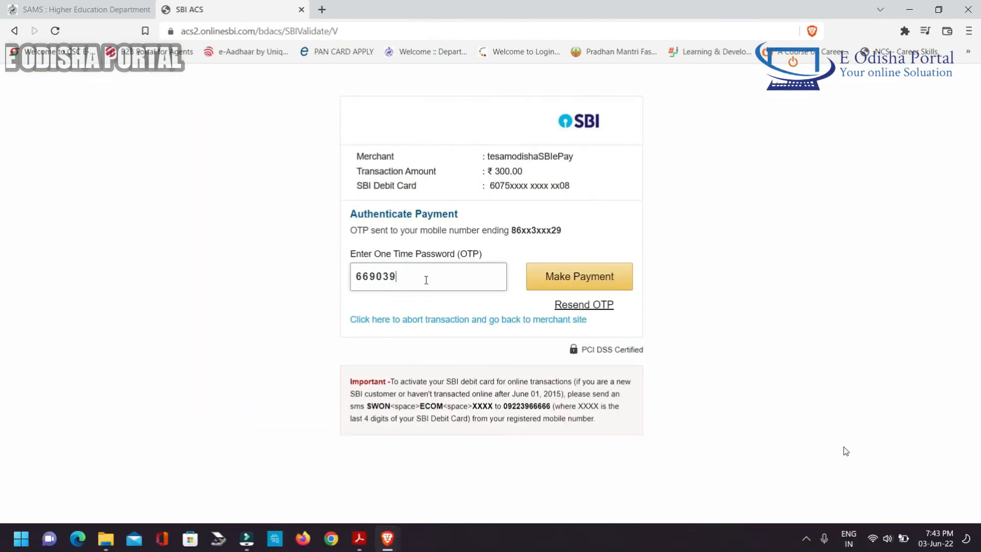
mouse_move(829, 512)
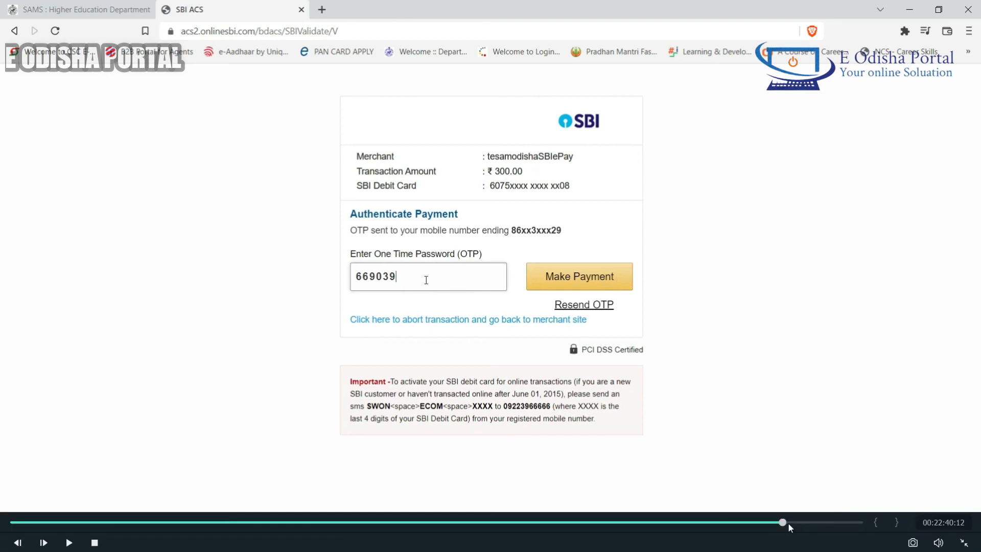
left_click(788, 522)
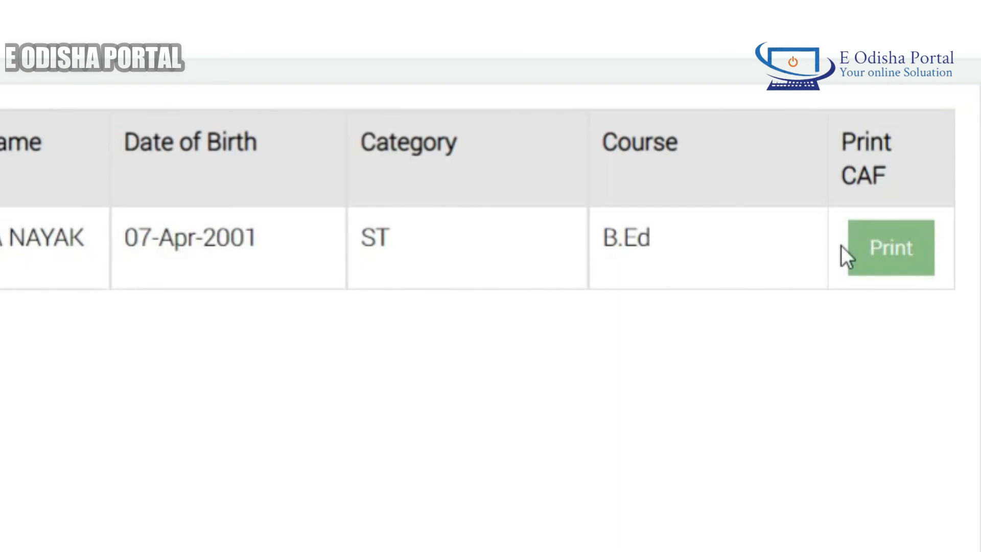
Step: Print the B.Ed Common Application Form from the Print CAF listing
left_click(876, 247)
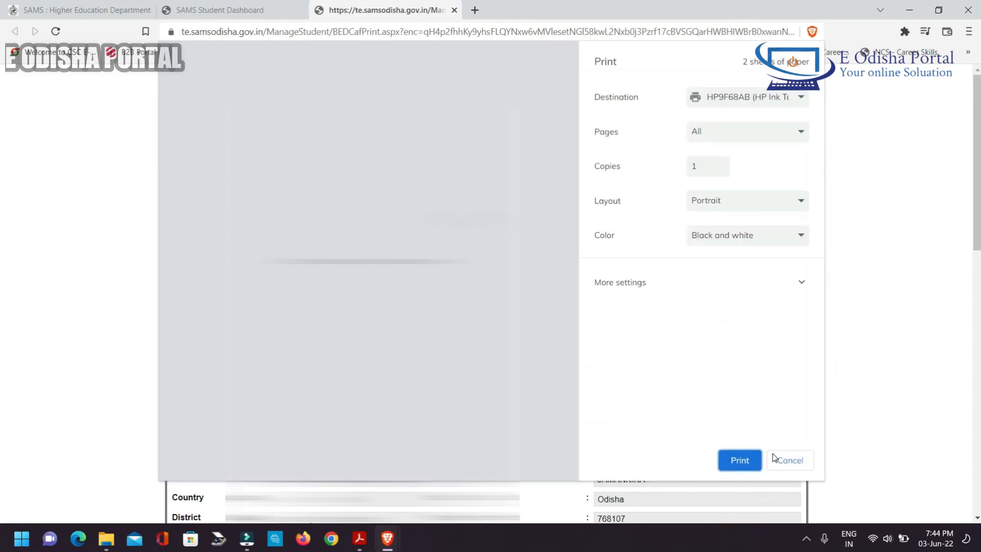
scroll(772, 458, "down", 8)
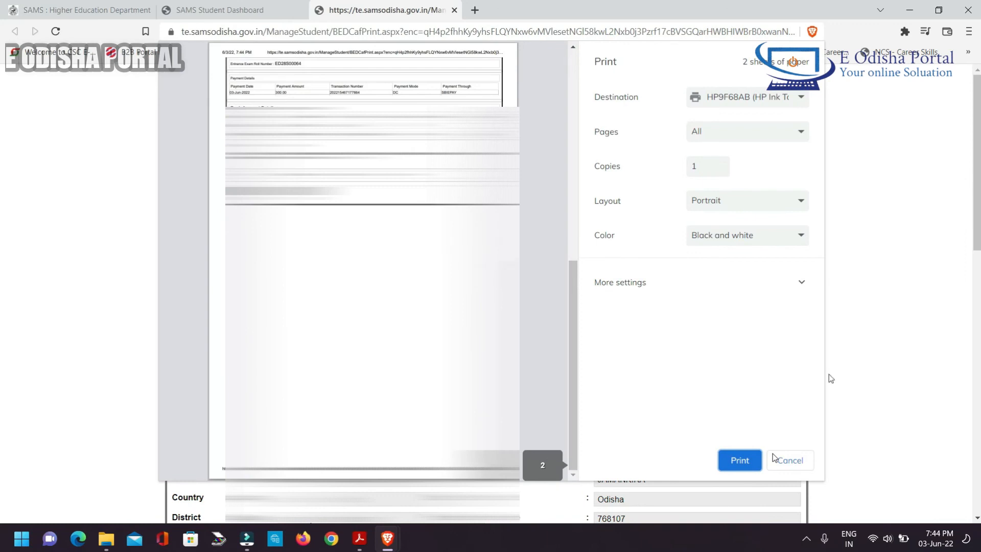
key("Return")
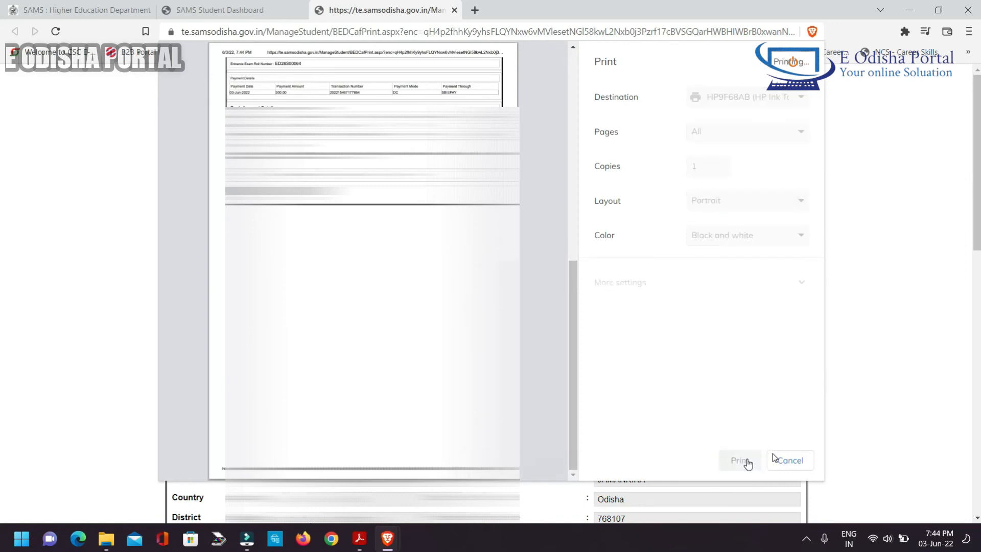